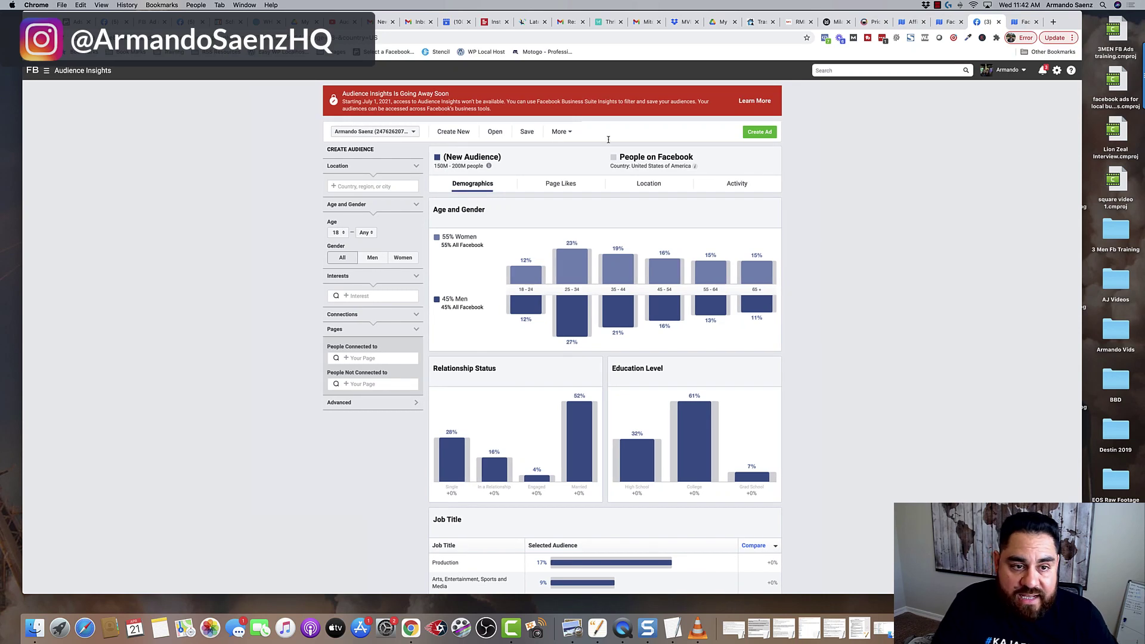
Filter the Audience Insights audience to women aged 25–34, shrinking it to 20M–25M people
{"action": "scroll", "coordinate": [338, 98], "scroll_direction": "down", "scroll_amount": 1}
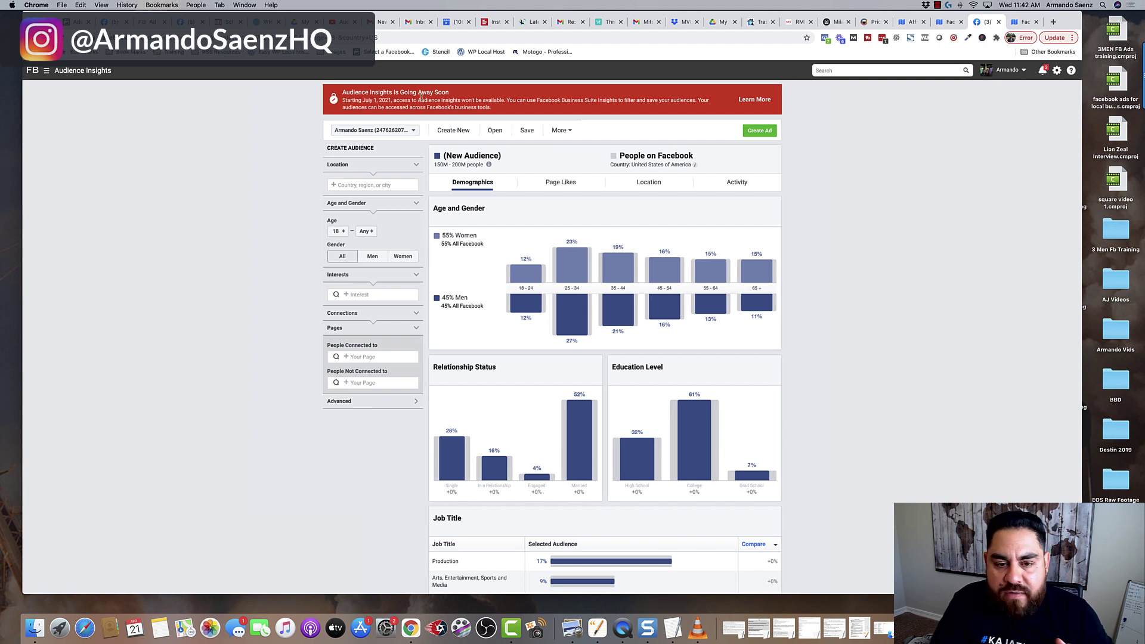
{"action": "mouse_move", "coordinate": [568, 273]}
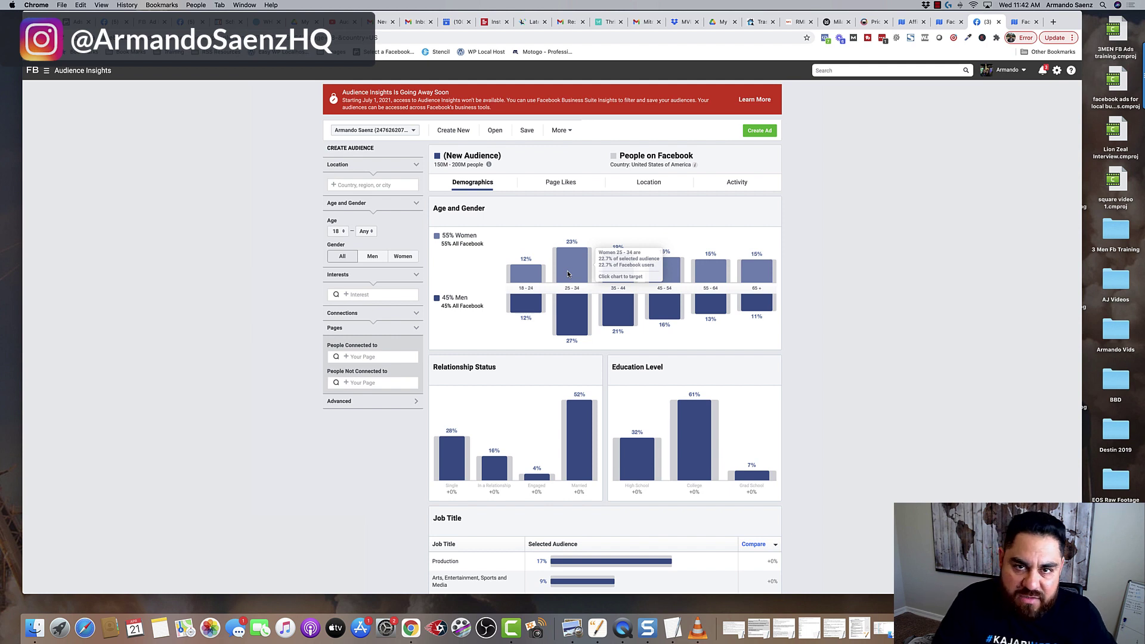
{"action": "left_click", "coordinate": [567, 274]}
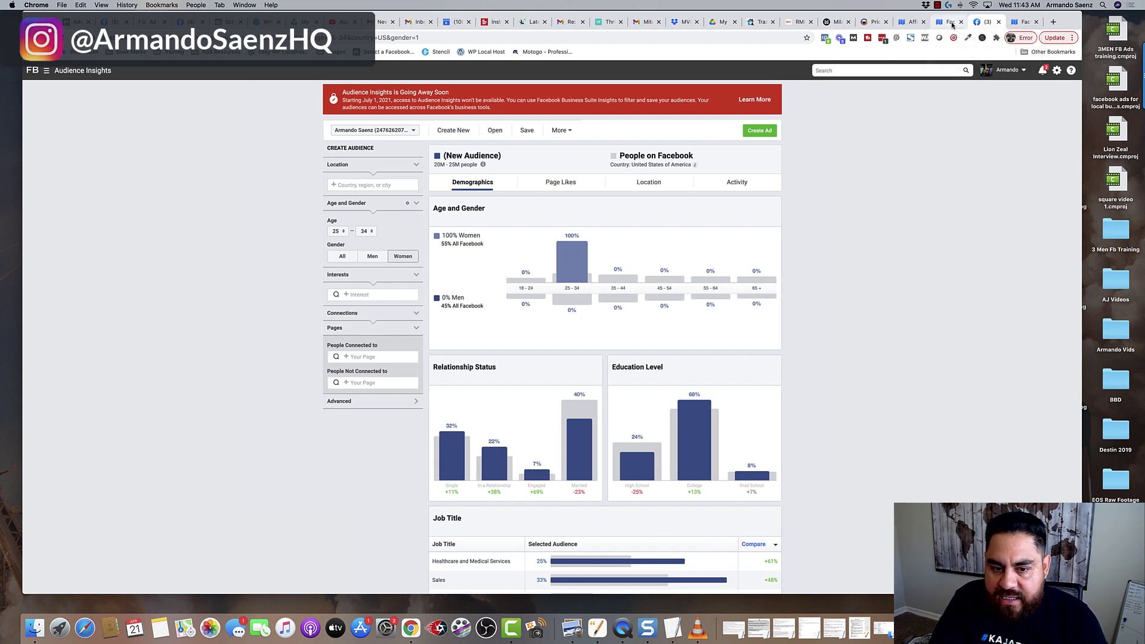
Switch to InterestExplorer and browse its sales page on hidden Facebook interests and the tool demo
{"action": "left_click", "coordinate": [953, 24]}
{"action": "scroll", "coordinate": [849, 235], "scroll_direction": "up", "scroll_amount": 5}
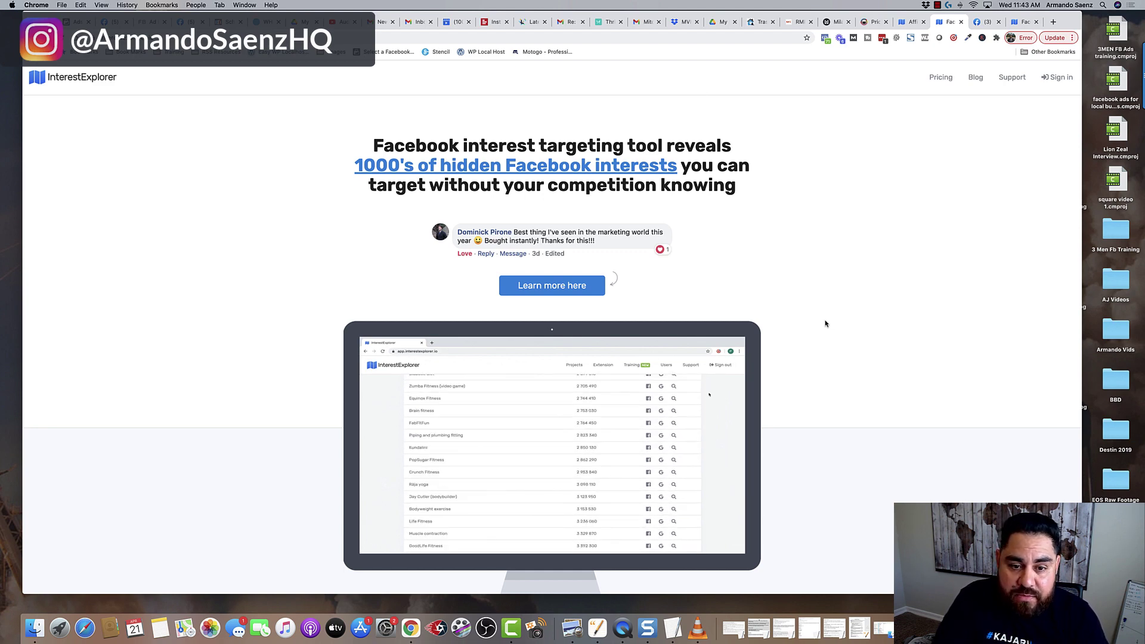
{"action": "scroll", "coordinate": [825, 323], "scroll_direction": "down", "scroll_amount": 10}
{"action": "scroll", "coordinate": [825, 324], "scroll_direction": "down", "scroll_amount": 3}
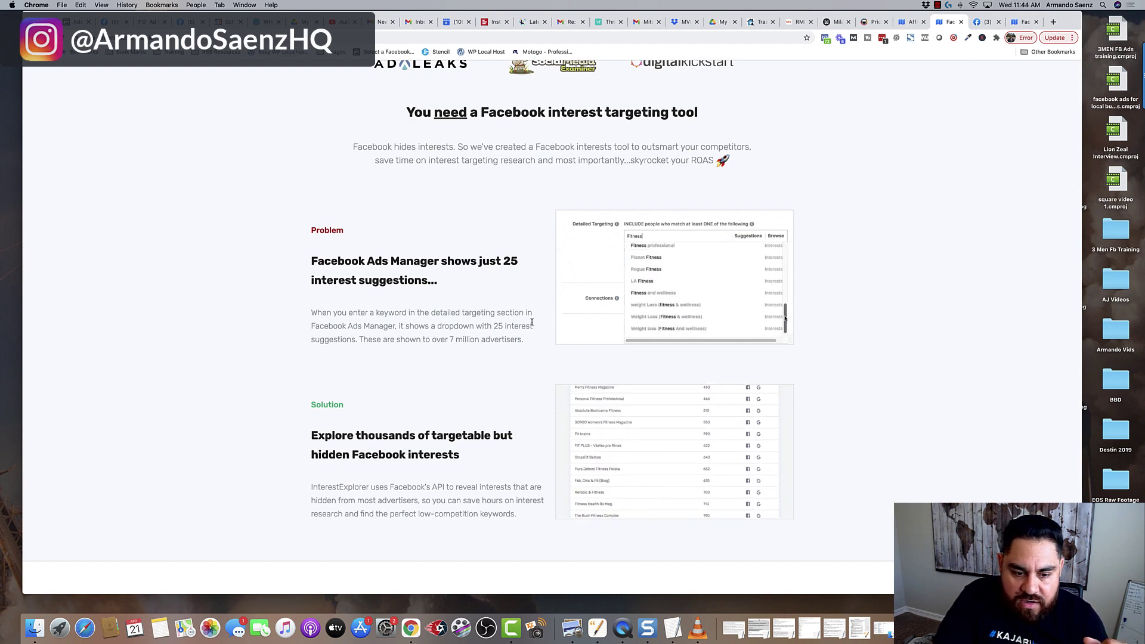
{"action": "scroll", "coordinate": [531, 322], "scroll_direction": "down", "scroll_amount": 3}
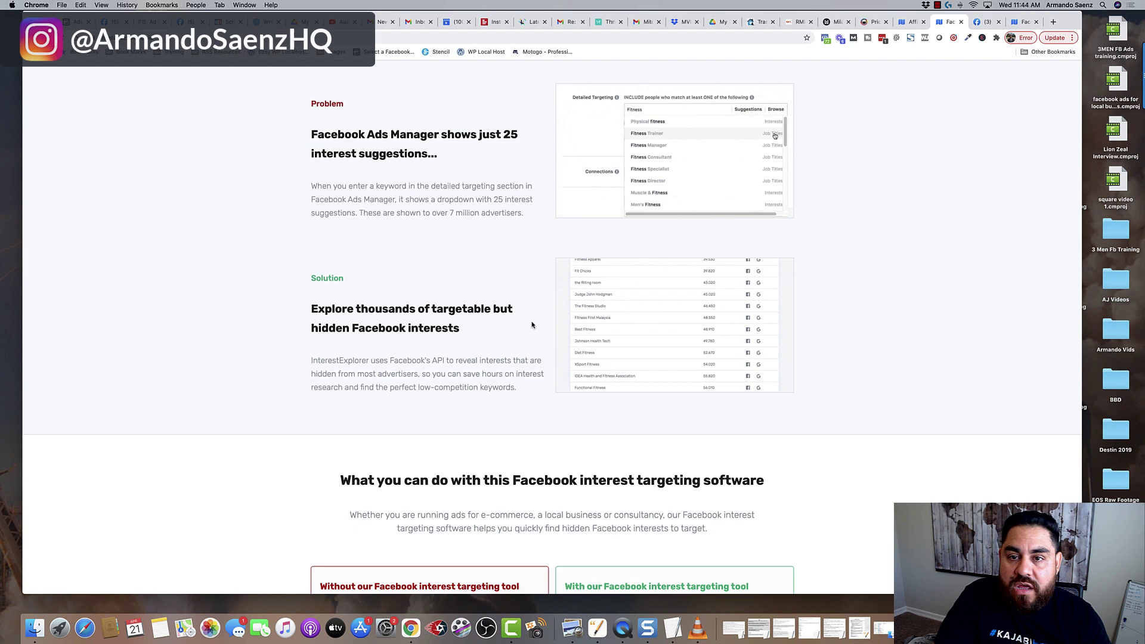
{"action": "scroll", "coordinate": [532, 325], "scroll_direction": "up", "scroll_amount": 10}
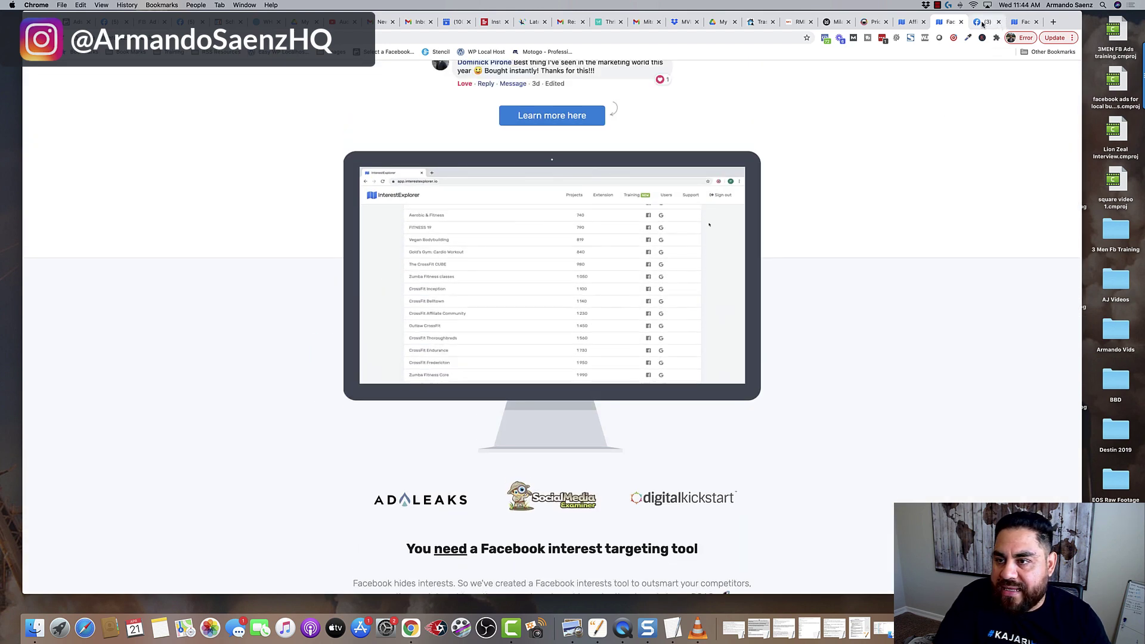
Back in Audience Insights, add Fishing as an interest, narrowing the audience to 3.5M–4M
{"action": "left_click", "coordinate": [981, 23]}
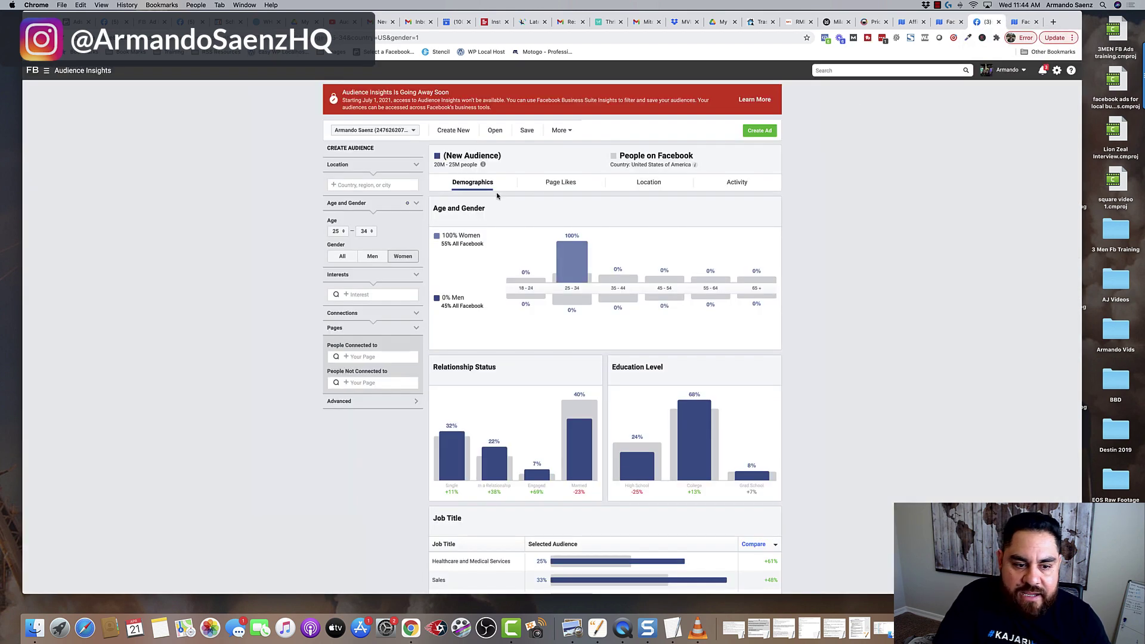
{"action": "left_click", "coordinate": [363, 295]}
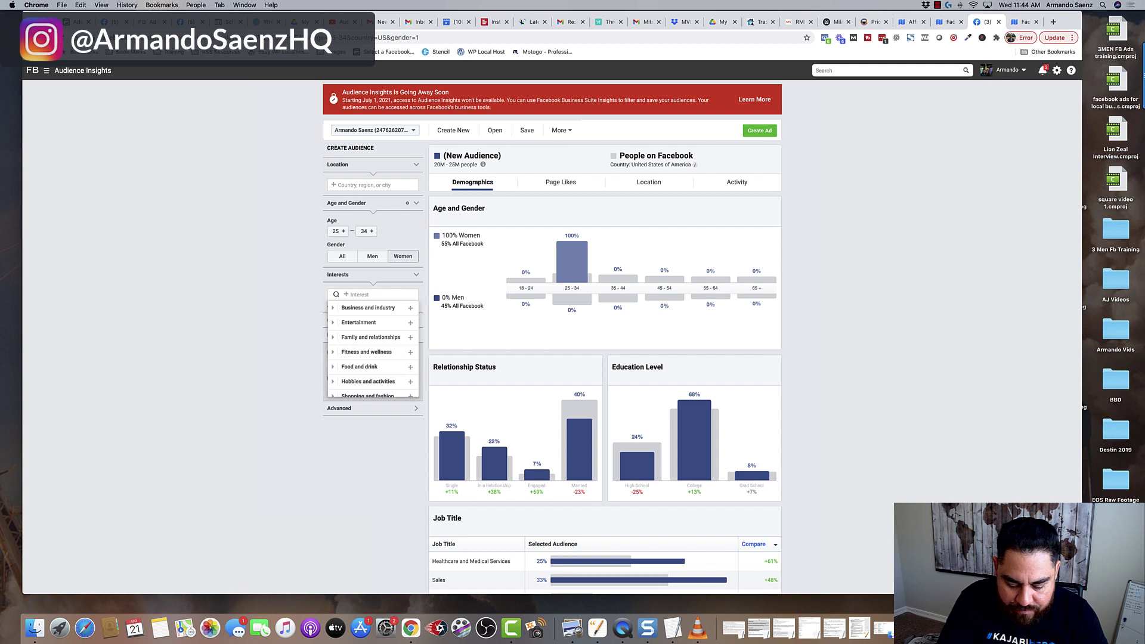
{"action": "type", "text": "fishing"}
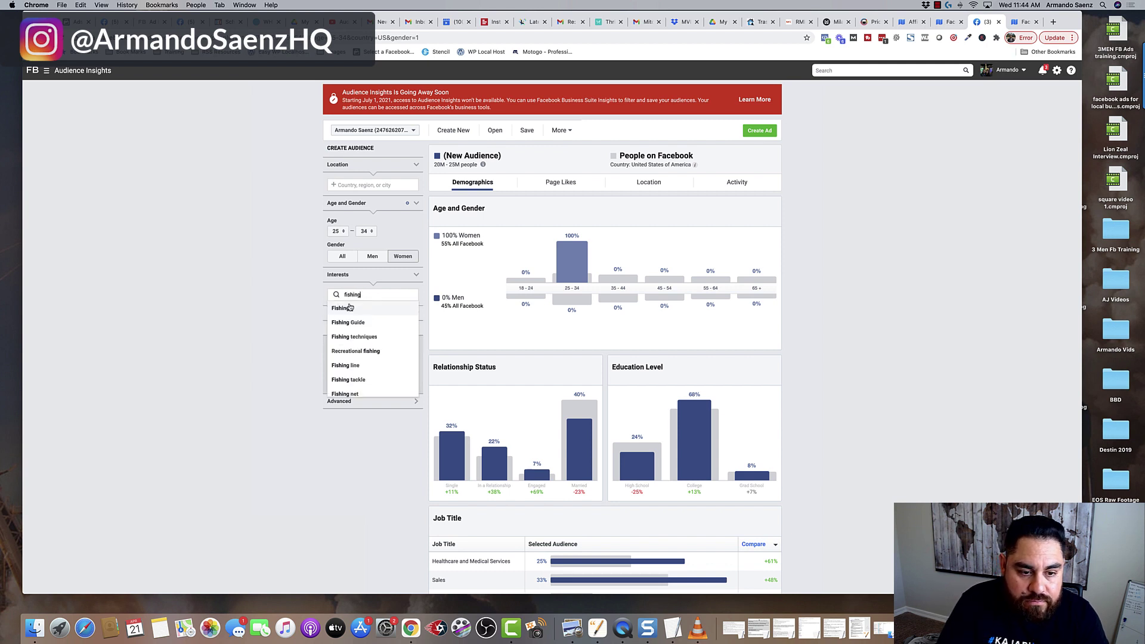
{"action": "left_click", "coordinate": [350, 308]}
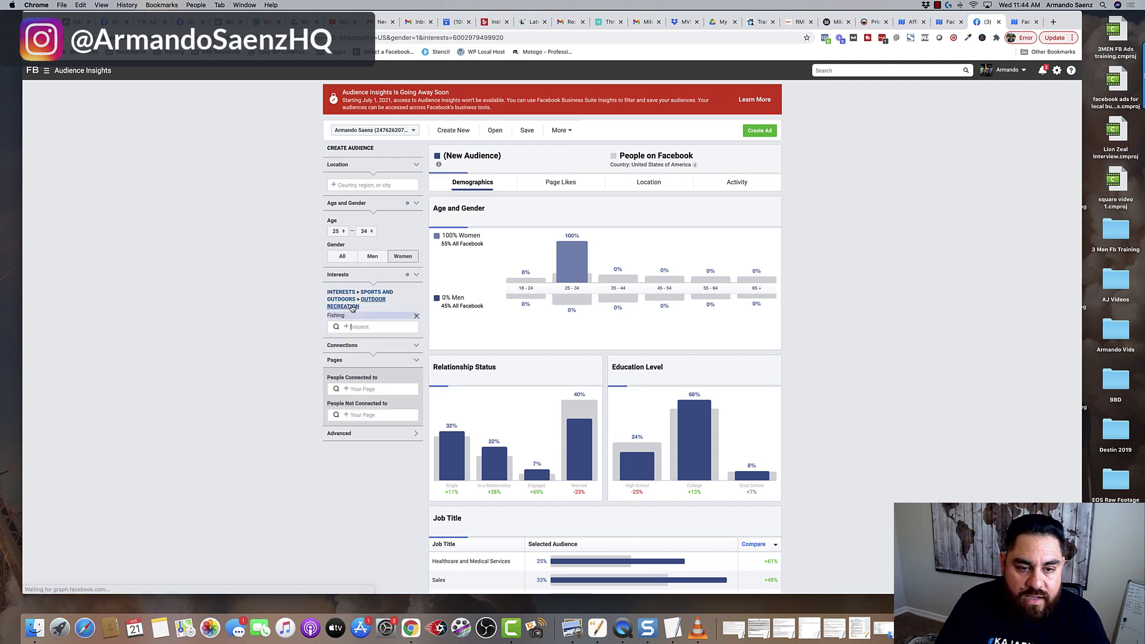
Review the Page Likes for this audience, whose top liked pages are boutiques
{"action": "left_click", "coordinate": [563, 184]}
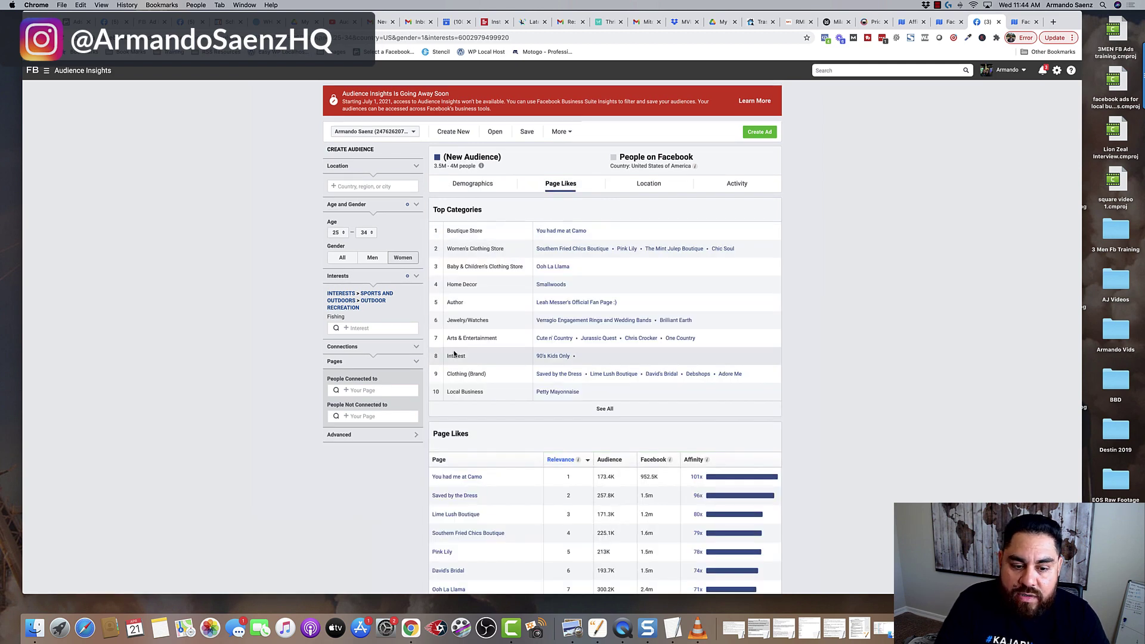
{"action": "scroll", "coordinate": [465, 358], "scroll_direction": "down", "scroll_amount": 3}
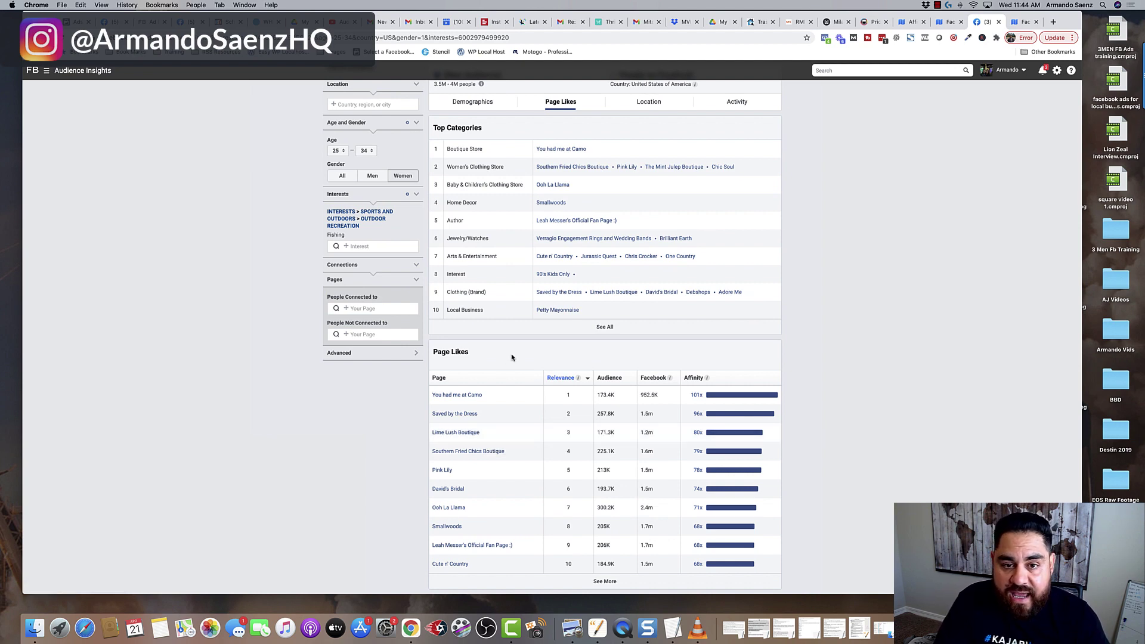
{"action": "scroll", "coordinate": [511, 357], "scroll_direction": "up", "scroll_amount": 3}
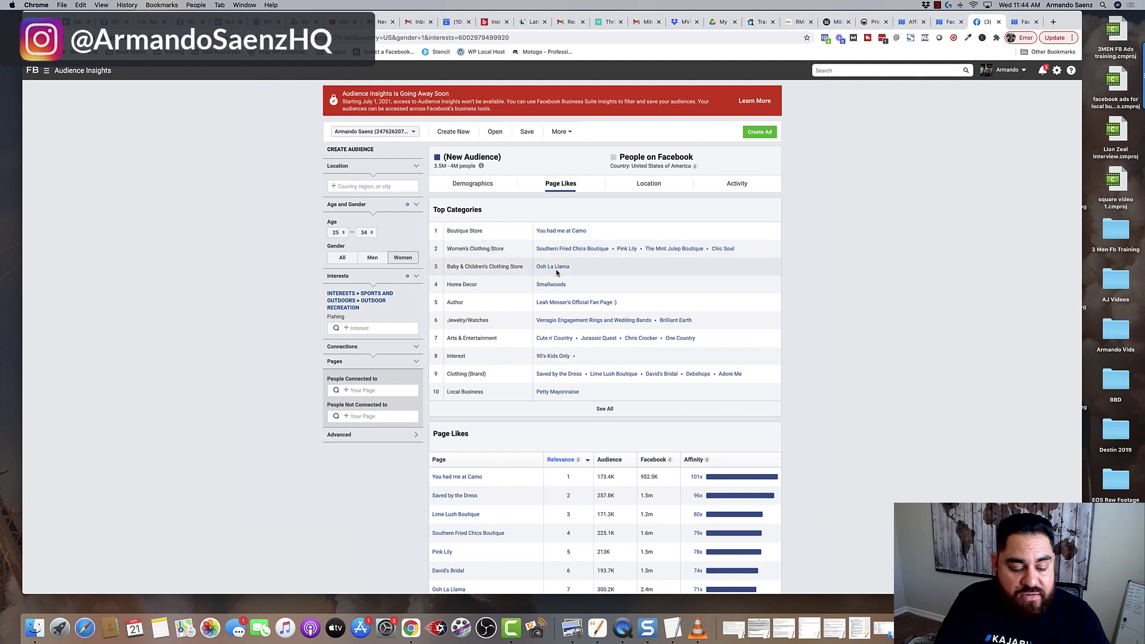
{"action": "scroll", "coordinate": [573, 287], "scroll_direction": "down", "scroll_amount": 1}
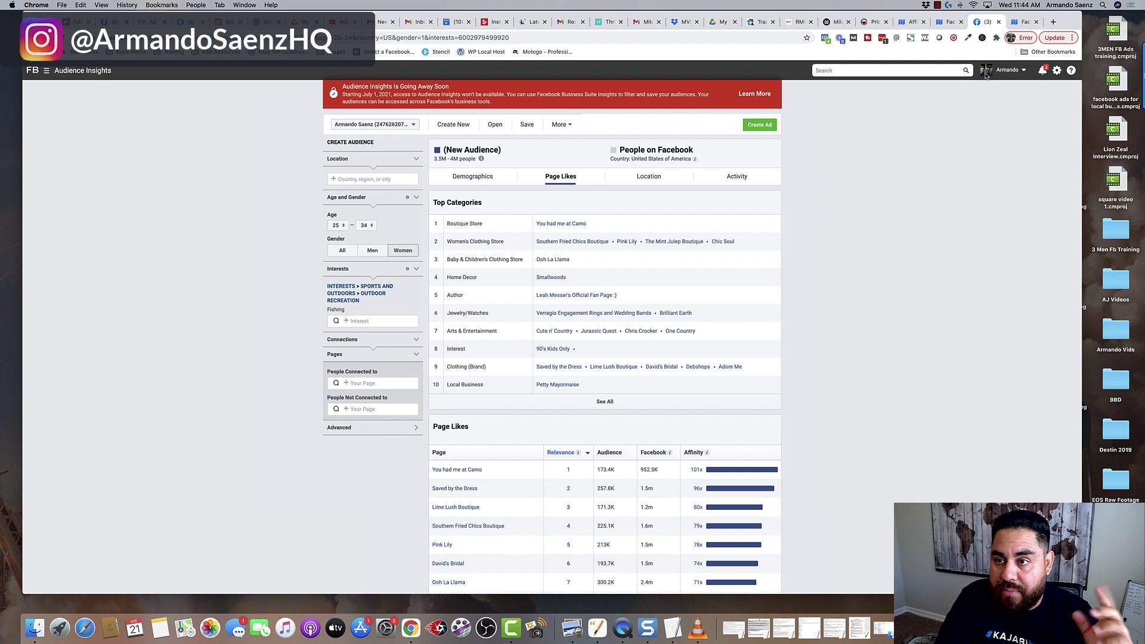
Return to the InterestExplorer landing page and sign in to reach the explore page
{"action": "left_click", "coordinate": [949, 22]}
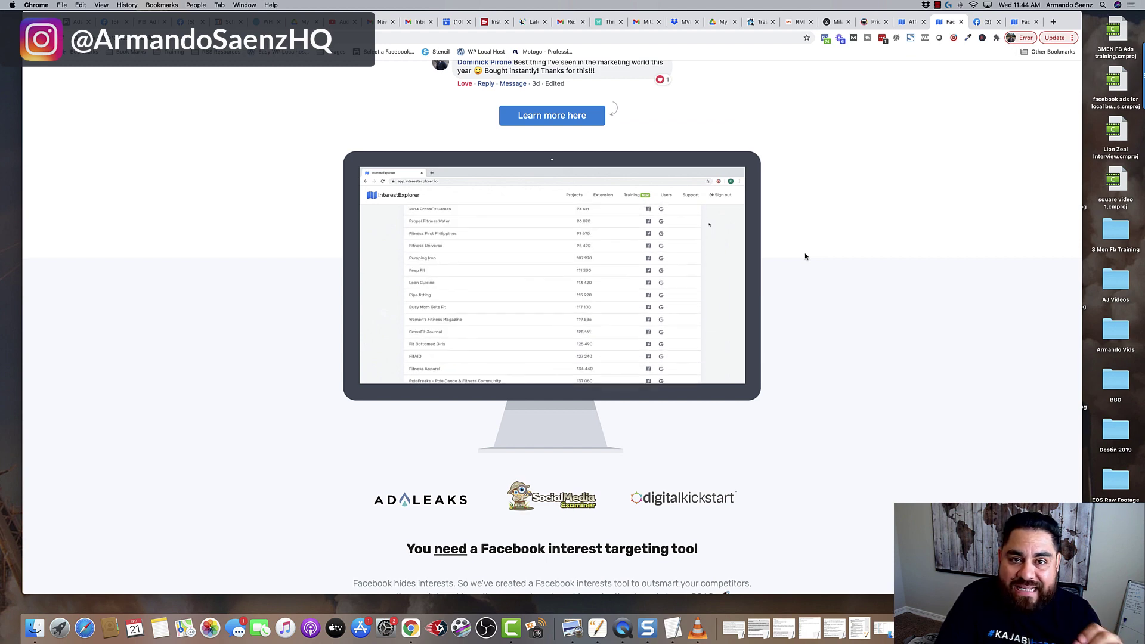
{"action": "scroll", "coordinate": [805, 256], "scroll_direction": "down", "scroll_amount": 8}
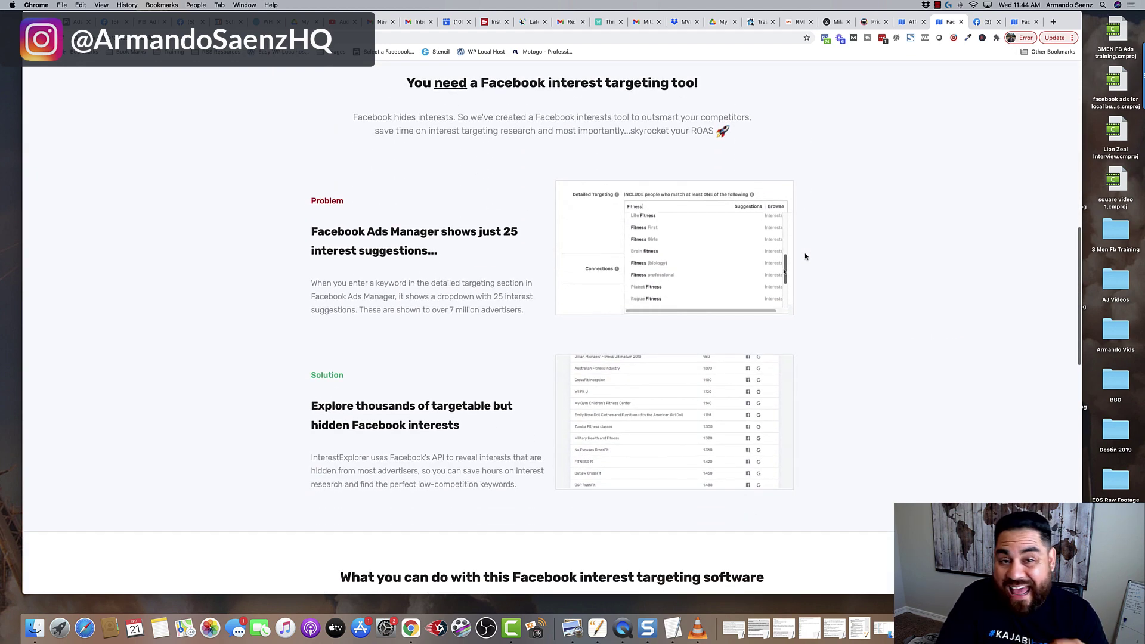
{"action": "scroll", "coordinate": [805, 256], "scroll_direction": "down", "scroll_amount": 6}
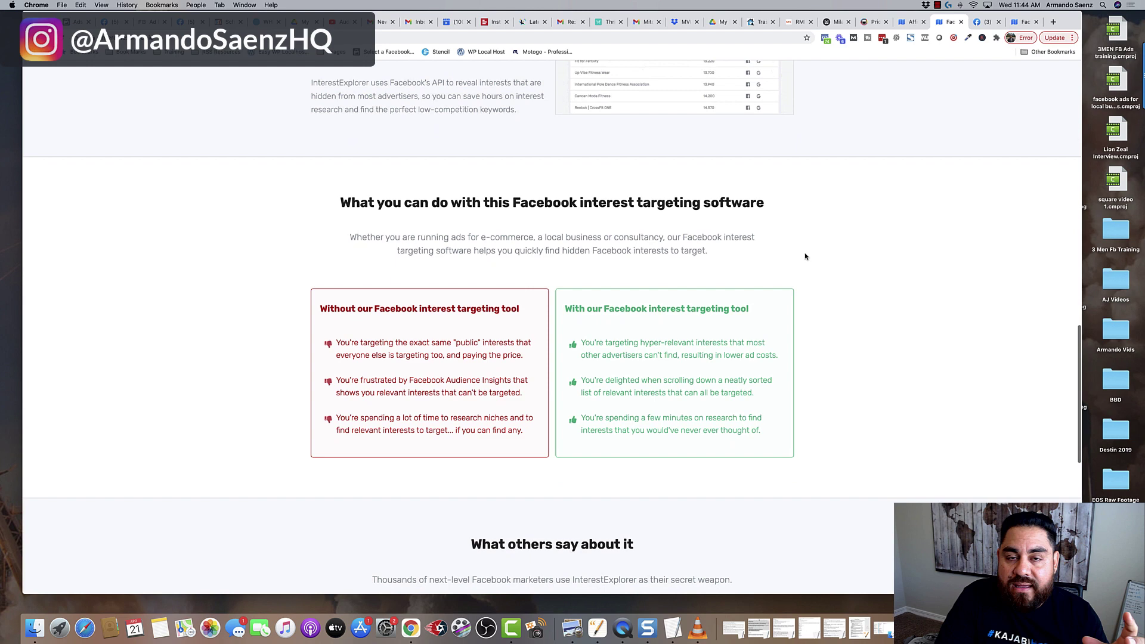
{"action": "scroll", "coordinate": [805, 256], "scroll_direction": "up", "scroll_amount": 15}
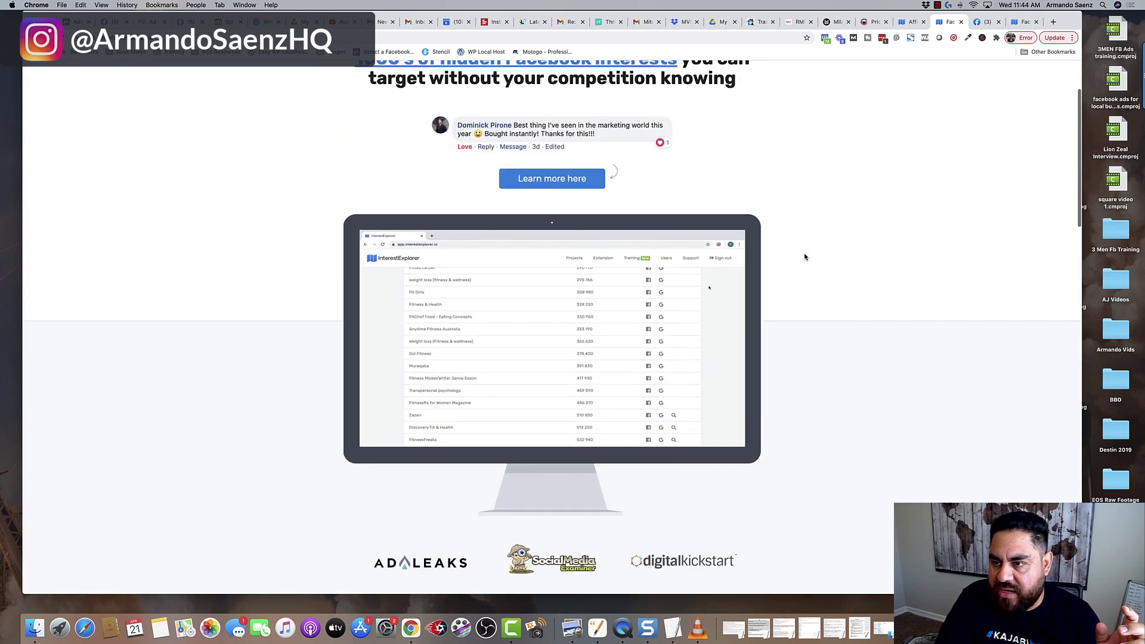
{"action": "scroll", "coordinate": [804, 257], "scroll_direction": "up", "scroll_amount": 2}
{"action": "left_click", "coordinate": [1057, 76]}
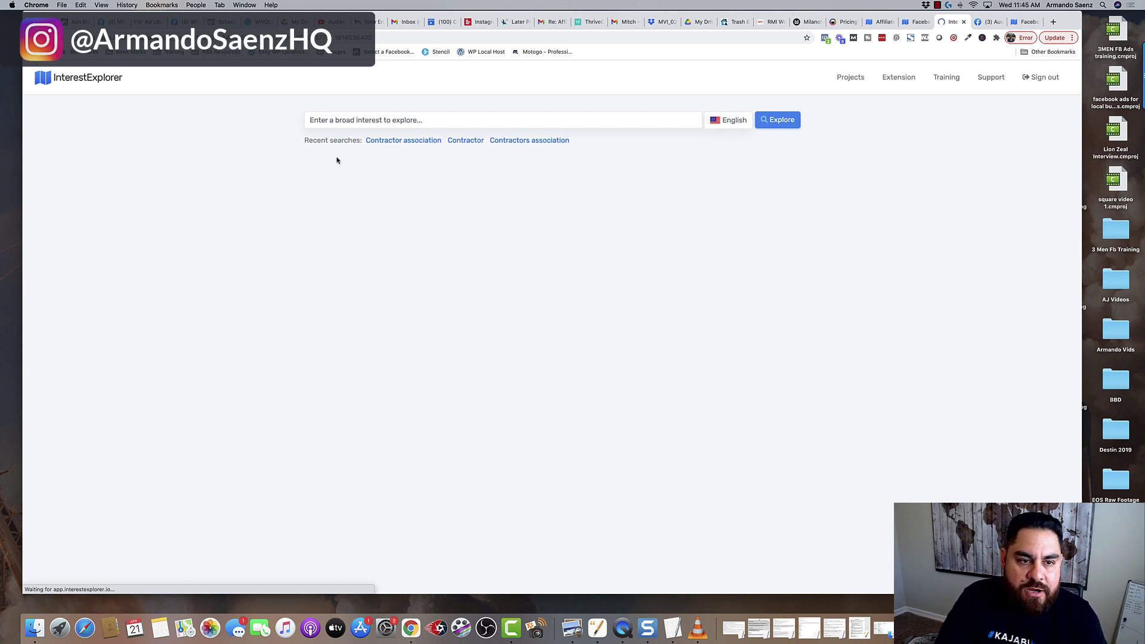
Search InterestExplorer for 'home depot', listing 53 related interests from Depot Home to Kmart
{"action": "left_click", "coordinate": [379, 118]}
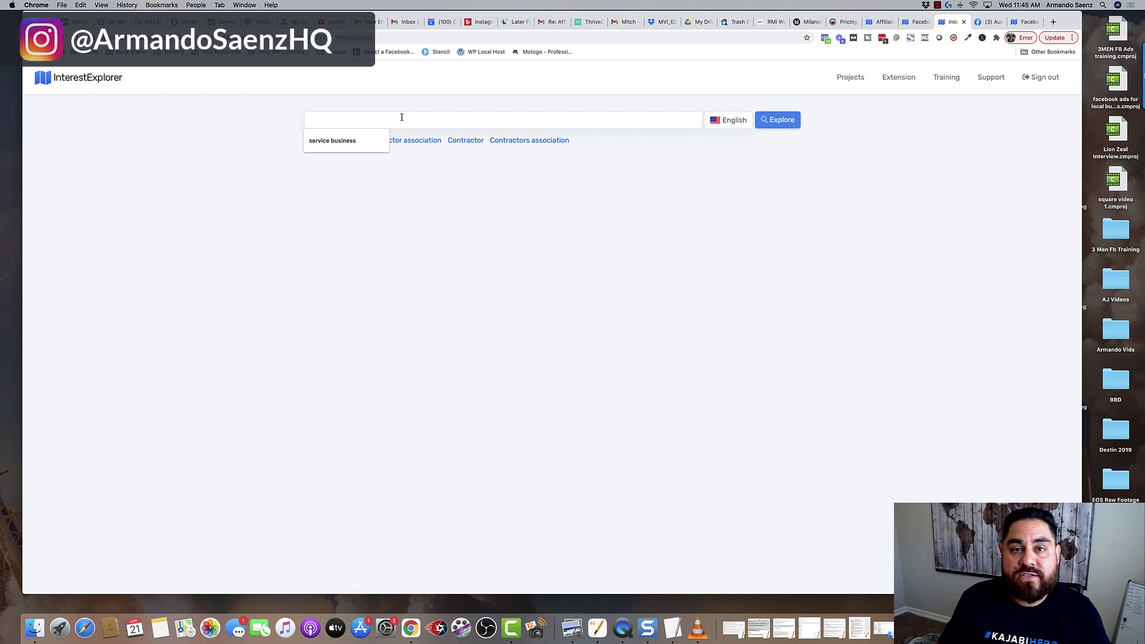
{"action": "type", "text": "h"}
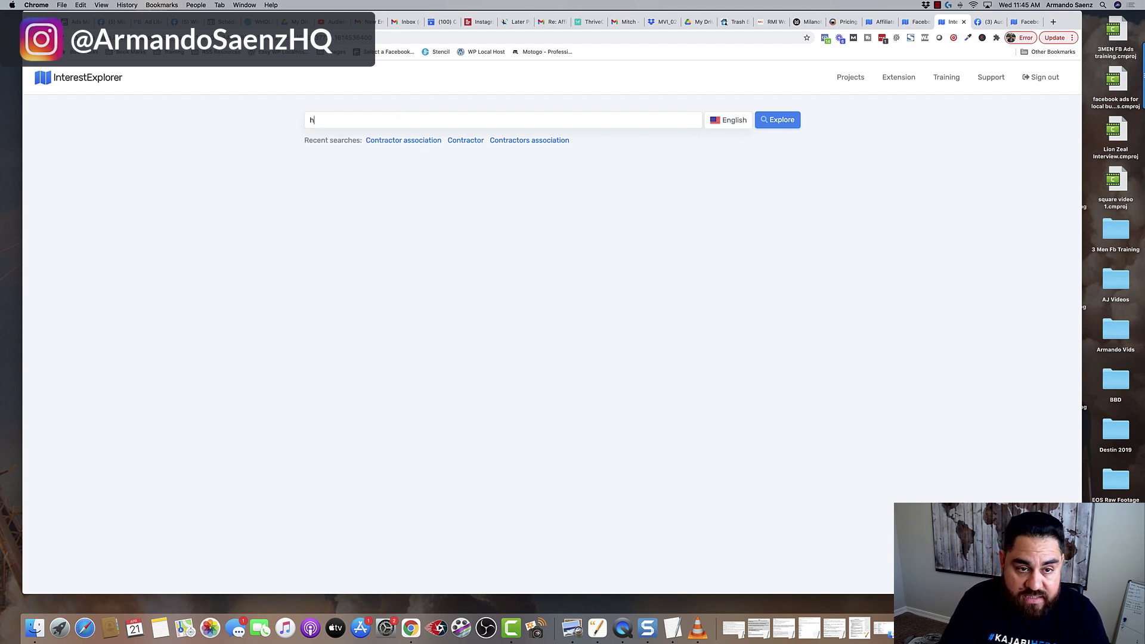
{"action": "type", "text": "ome"}
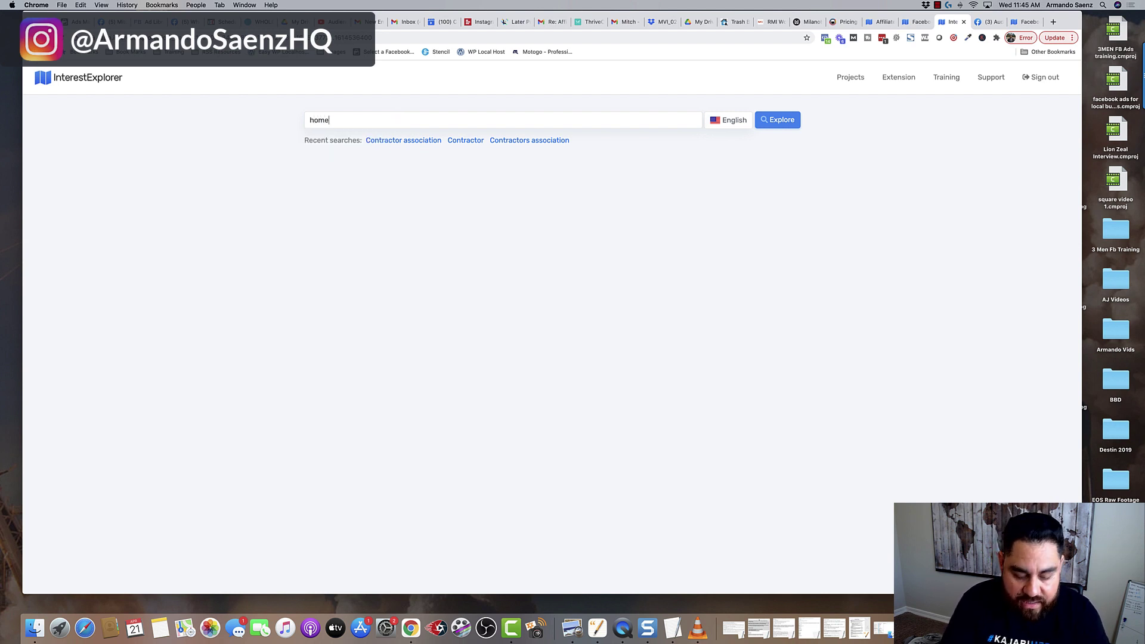
{"action": "type", "text": " depot"}
{"action": "key", "text": "Return"}
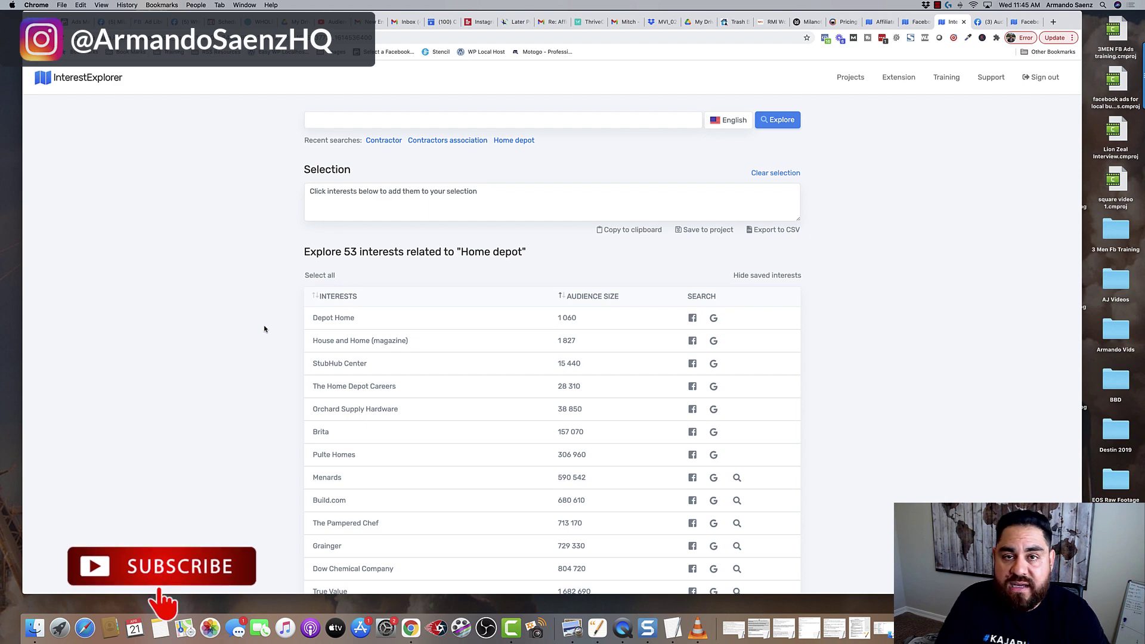
{"action": "scroll", "coordinate": [264, 328], "scroll_direction": "down", "scroll_amount": 5}
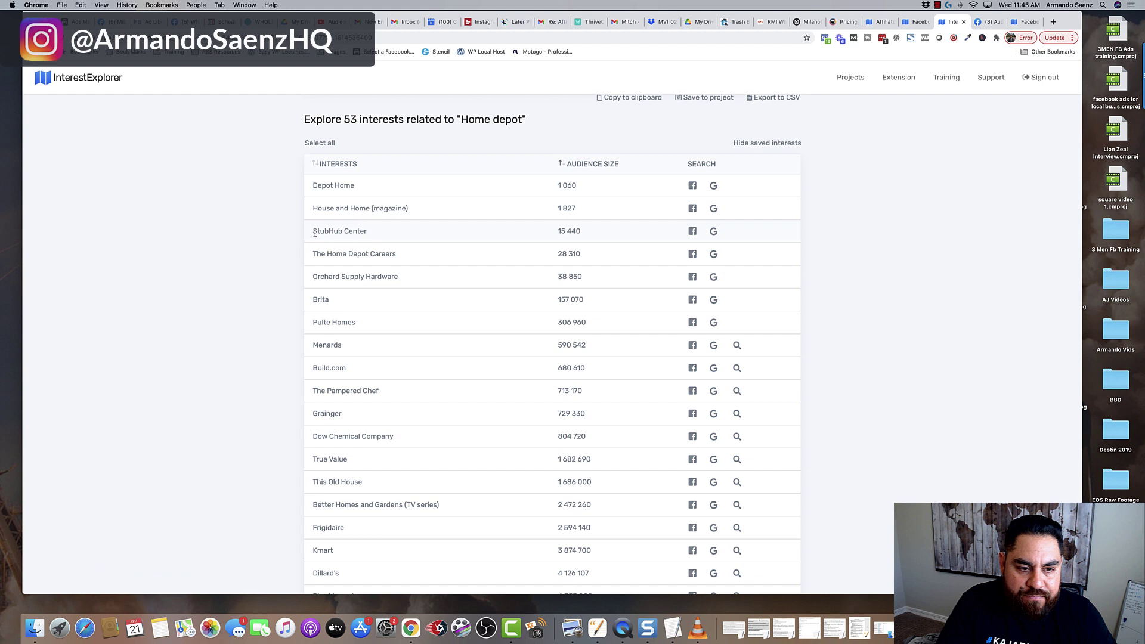
Highlight the StubHub Center name in the Home depot results, then clear the marking
{"action": "left_click_drag", "start_coordinate": [314, 232], "coordinate": [373, 233]}
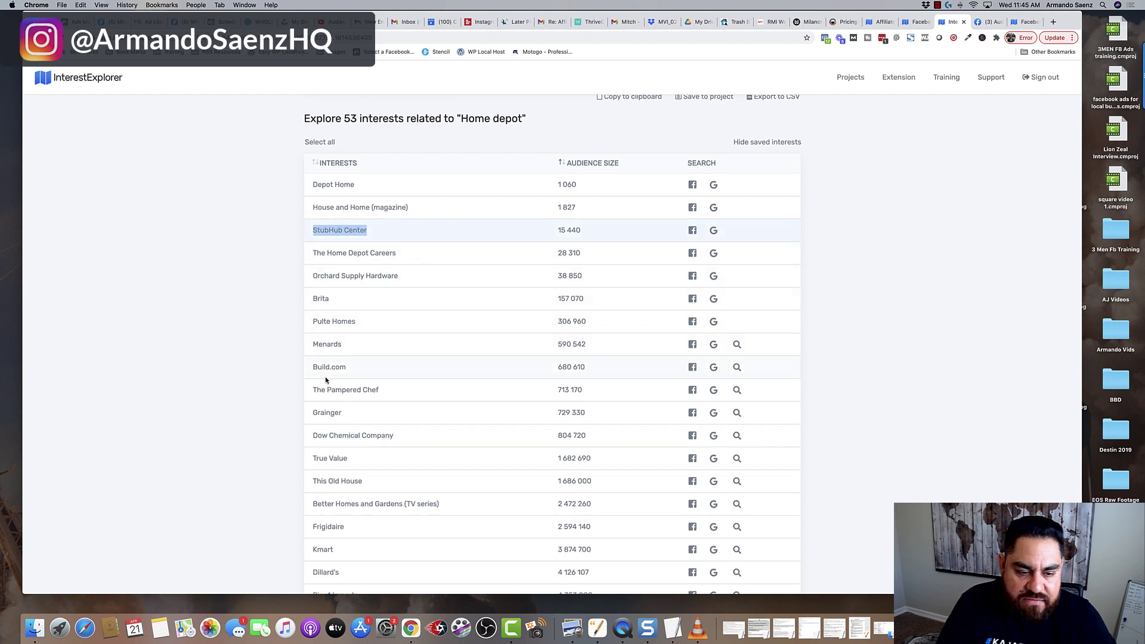
{"action": "scroll", "coordinate": [328, 370], "scroll_direction": "down", "scroll_amount": 3}
{"action": "scroll", "coordinate": [325, 238], "scroll_direction": "up", "scroll_amount": 2}
{"action": "scroll", "coordinate": [322, 238], "scroll_direction": "up", "scroll_amount": 5}
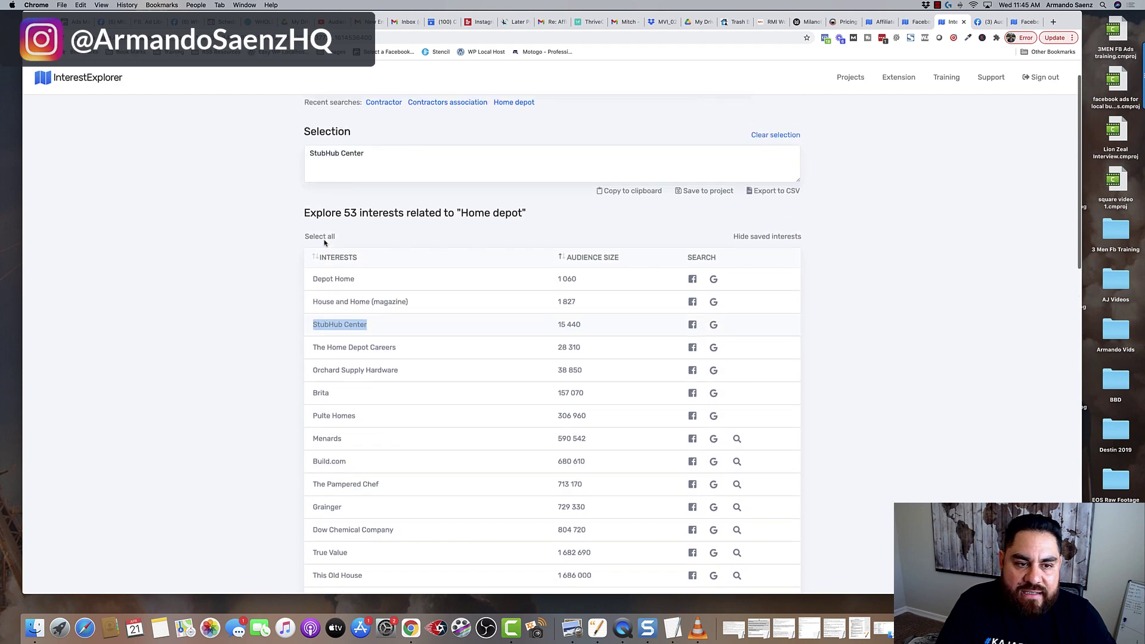
{"action": "scroll", "coordinate": [316, 192], "scroll_direction": "down", "scroll_amount": 1}
{"action": "scroll", "coordinate": [317, 192], "scroll_direction": "down", "scroll_amount": 5}
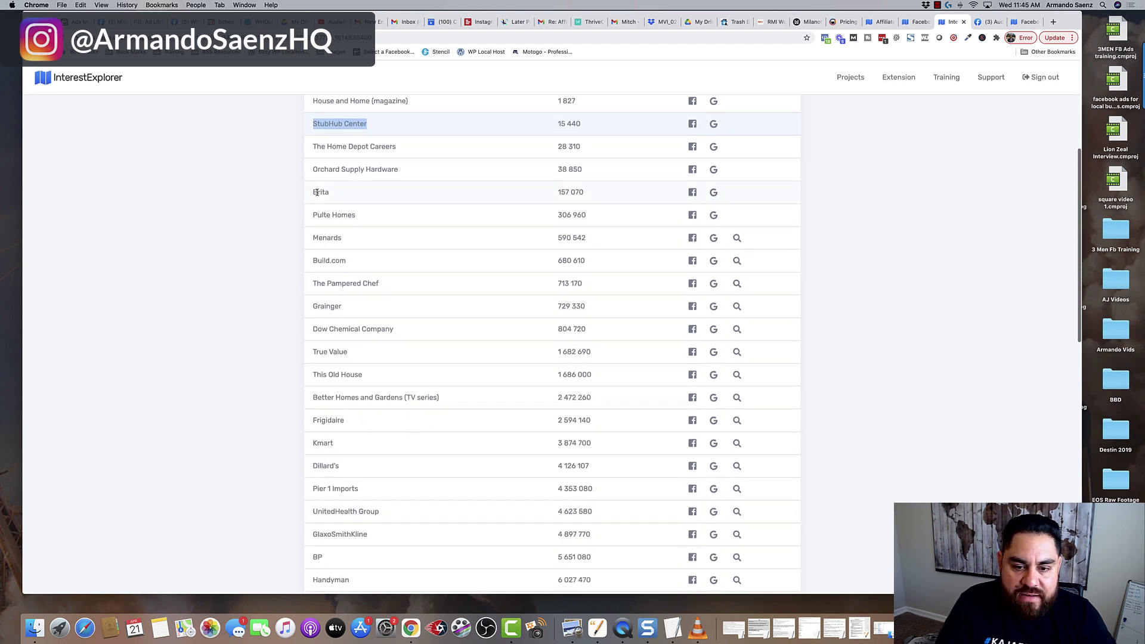
{"action": "scroll", "coordinate": [334, 215], "scroll_direction": "up", "scroll_amount": 2}
{"action": "scroll", "coordinate": [346, 197], "scroll_direction": "up", "scroll_amount": 1}
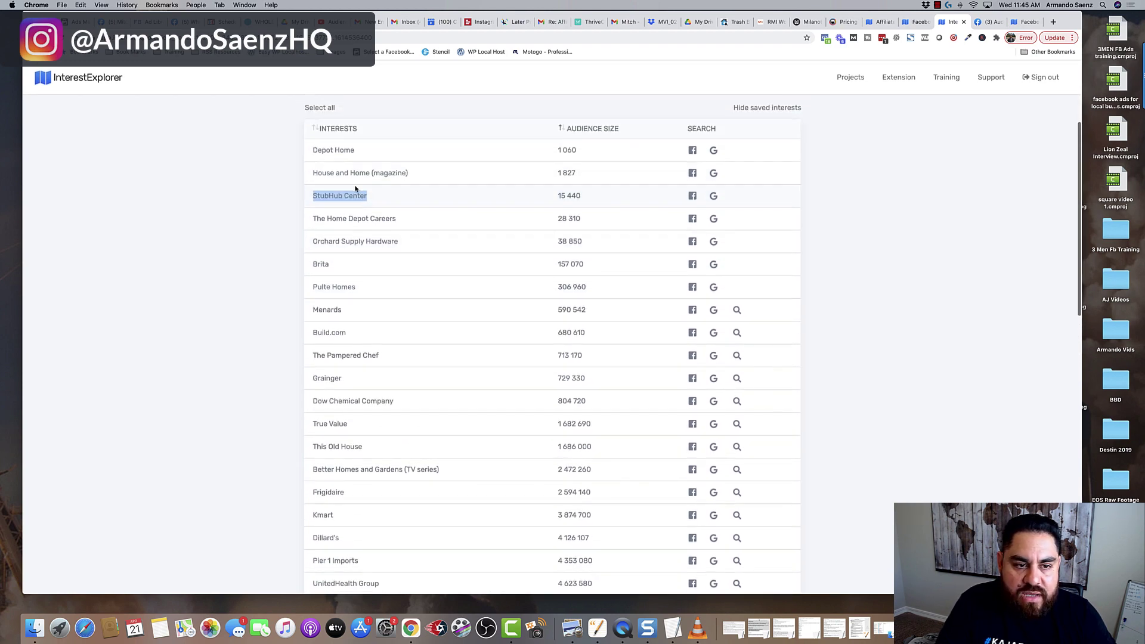
{"action": "left_click", "coordinate": [345, 152]}
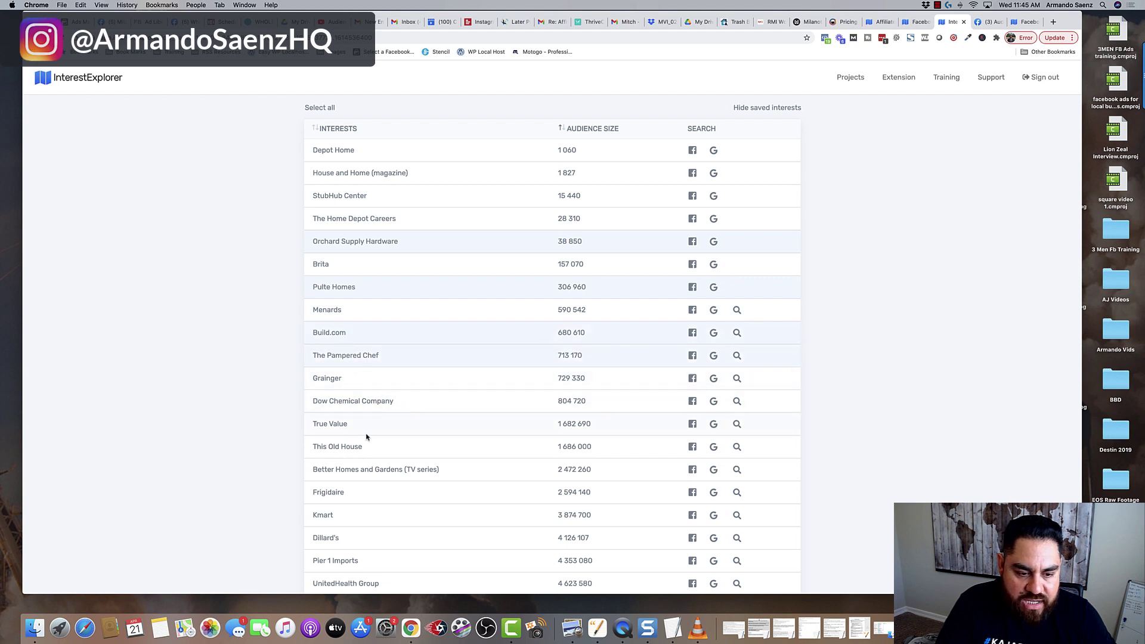
Scroll through the Home depot results holding the seven selected interests
{"action": "scroll", "coordinate": [352, 449], "scroll_direction": "down", "scroll_amount": 3}
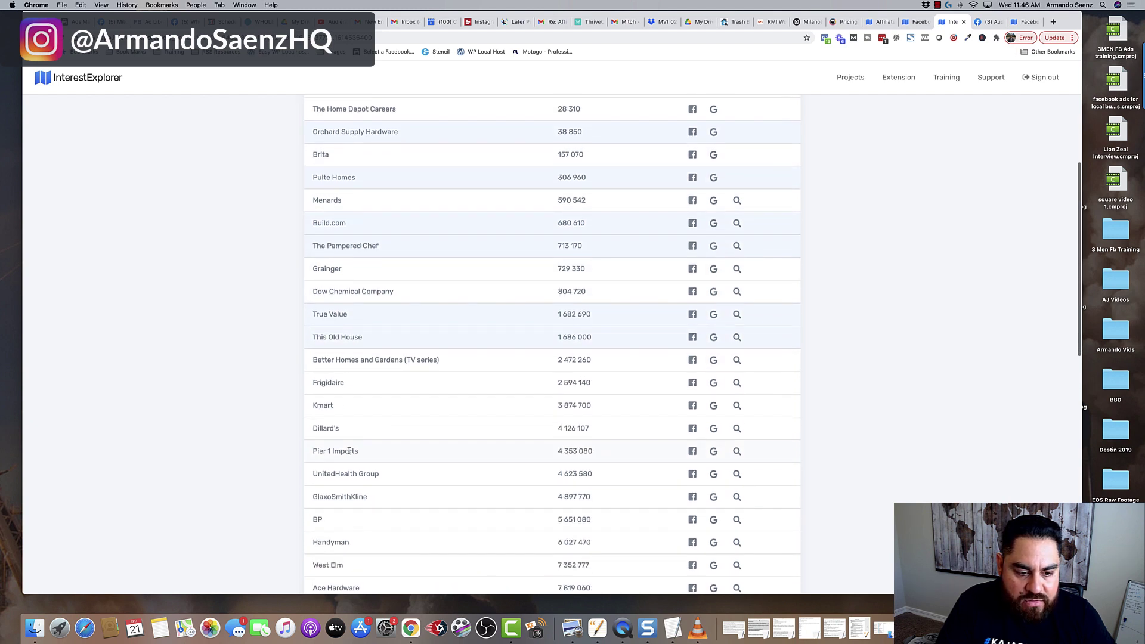
{"action": "scroll", "coordinate": [338, 477], "scroll_direction": "down", "scroll_amount": 3}
{"action": "scroll", "coordinate": [339, 480], "scroll_direction": "down", "scroll_amount": 3}
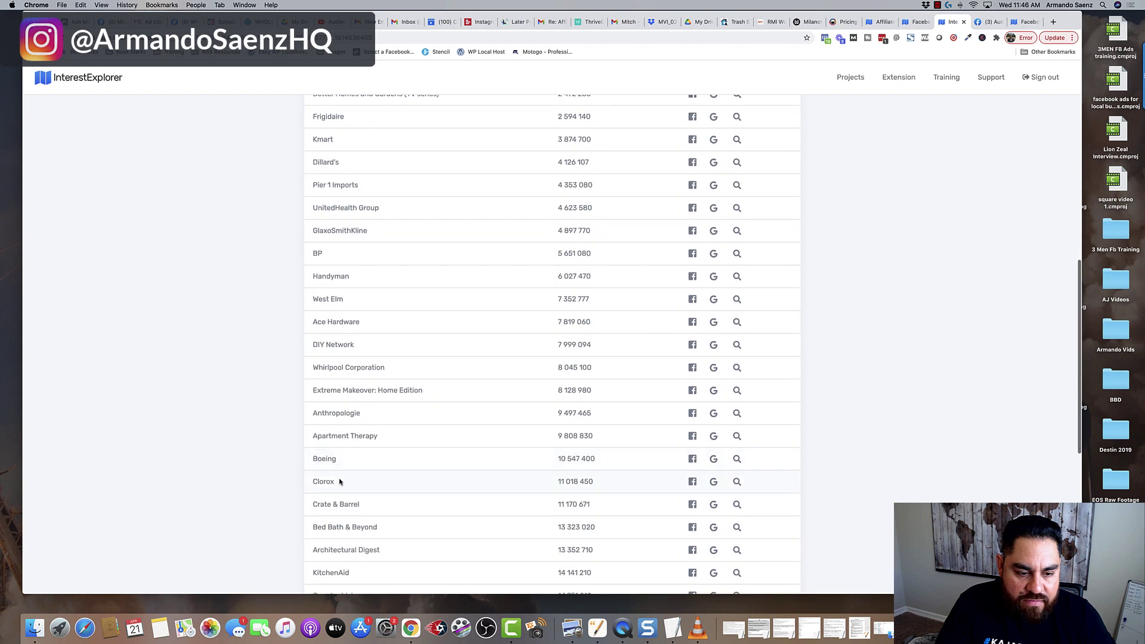
{"action": "scroll", "coordinate": [483, 387], "scroll_direction": "up", "scroll_amount": 10}
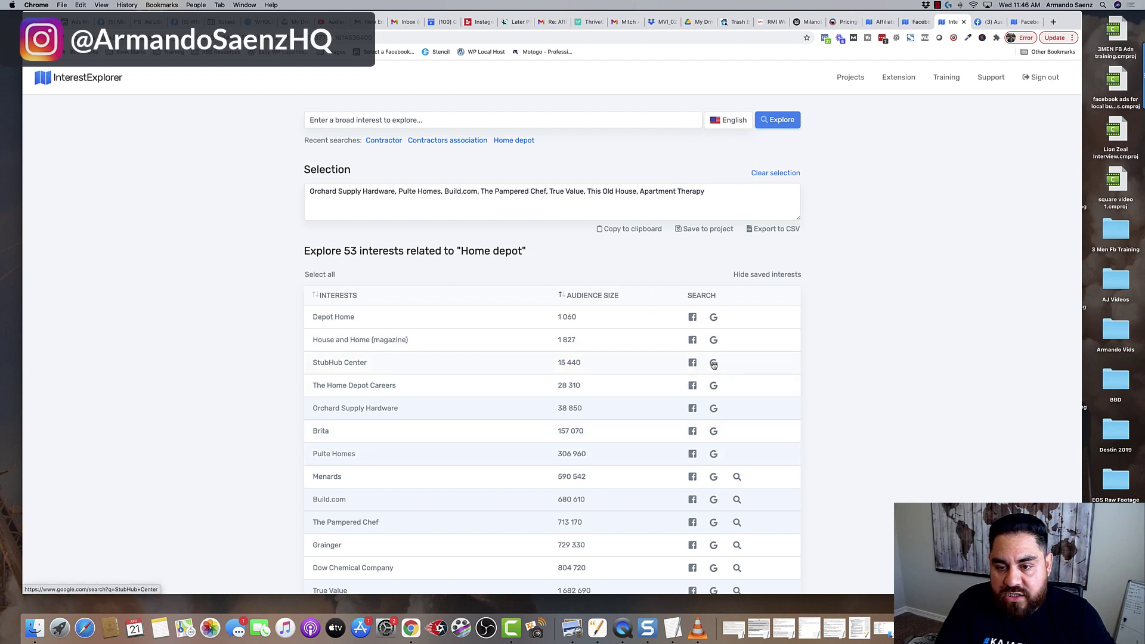
Explore the 34 interests related to Build.com
{"action": "scroll", "coordinate": [692, 422], "scroll_direction": "down", "scroll_amount": 3}
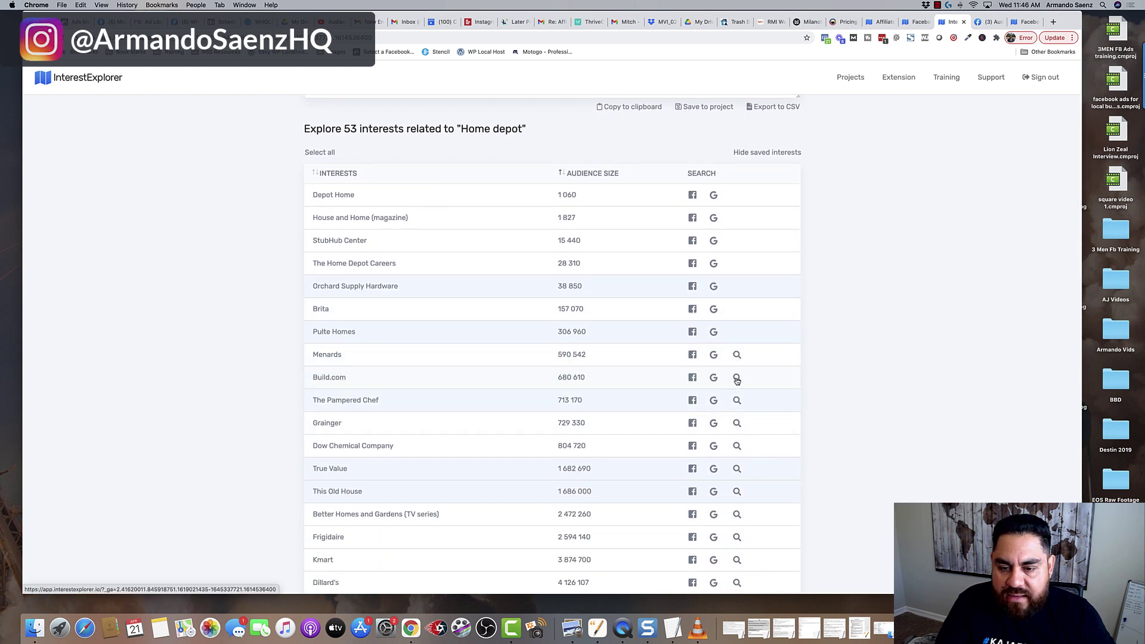
{"action": "left_click", "coordinate": [736, 378]}
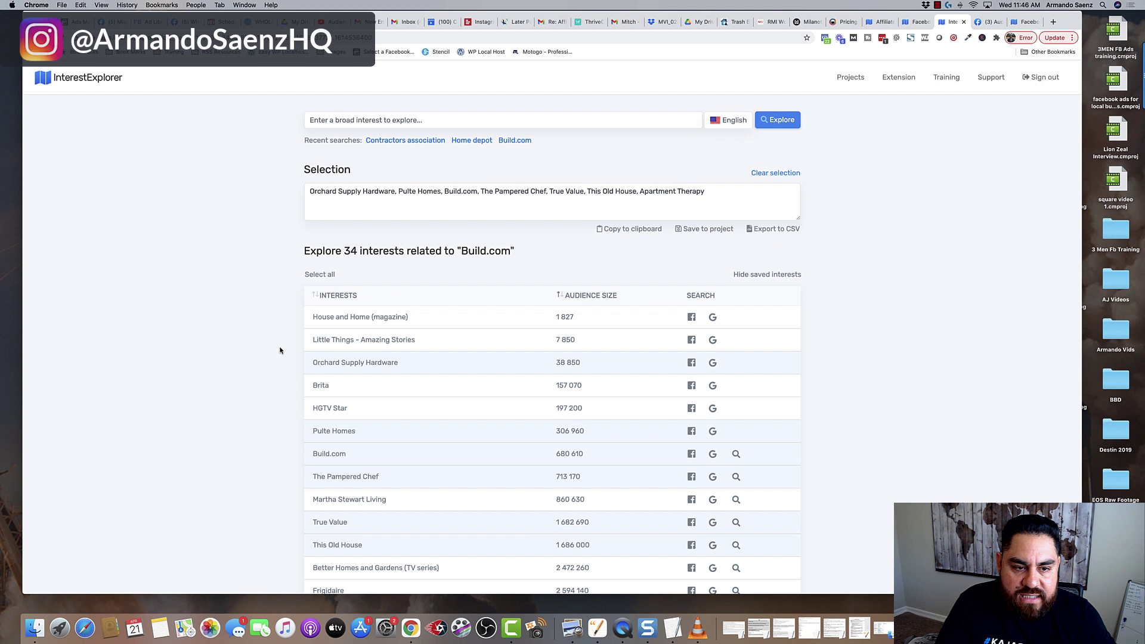
{"action": "scroll", "coordinate": [280, 350], "scroll_direction": "down", "scroll_amount": 3}
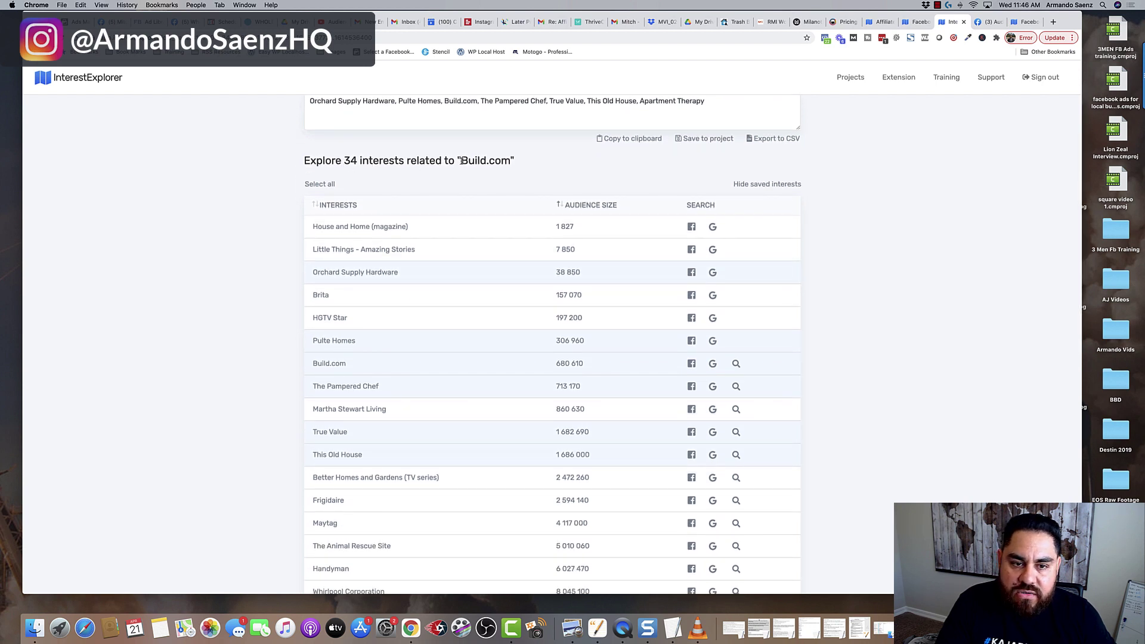
Highlight Build.com in the results heading, clear it, and scroll through the related interests
{"action": "left_click_drag", "start_coordinate": [461, 161], "coordinate": [512, 161]}
{"action": "left_click", "coordinate": [518, 168]}
{"action": "scroll", "coordinate": [439, 317], "scroll_direction": "down", "scroll_amount": 6}
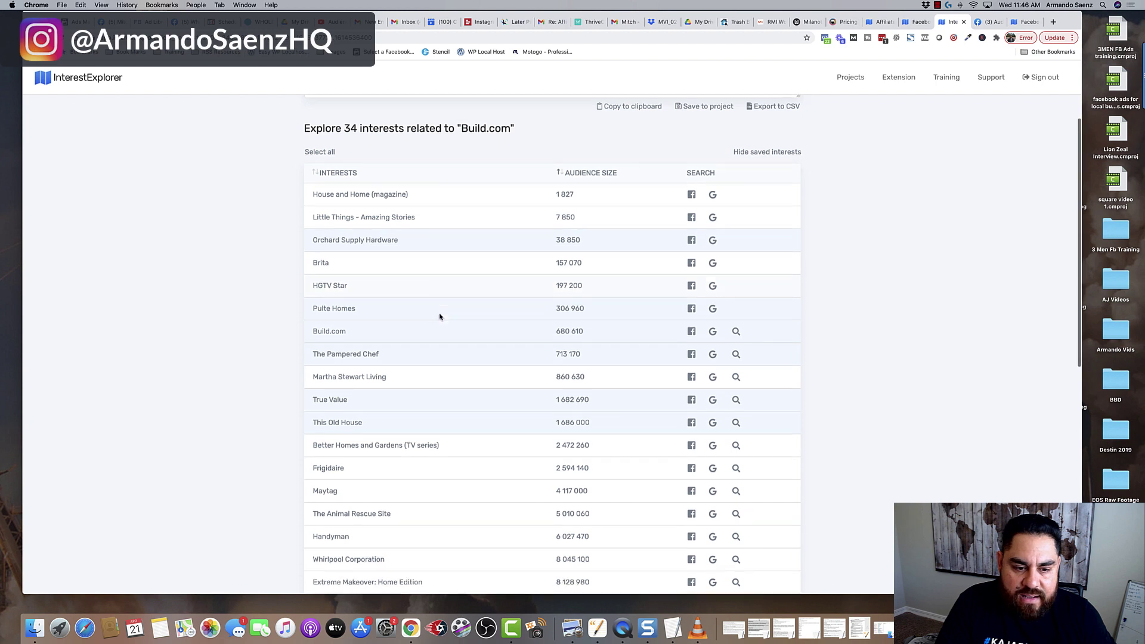
{"action": "scroll", "coordinate": [351, 369], "scroll_direction": "down", "scroll_amount": 1}
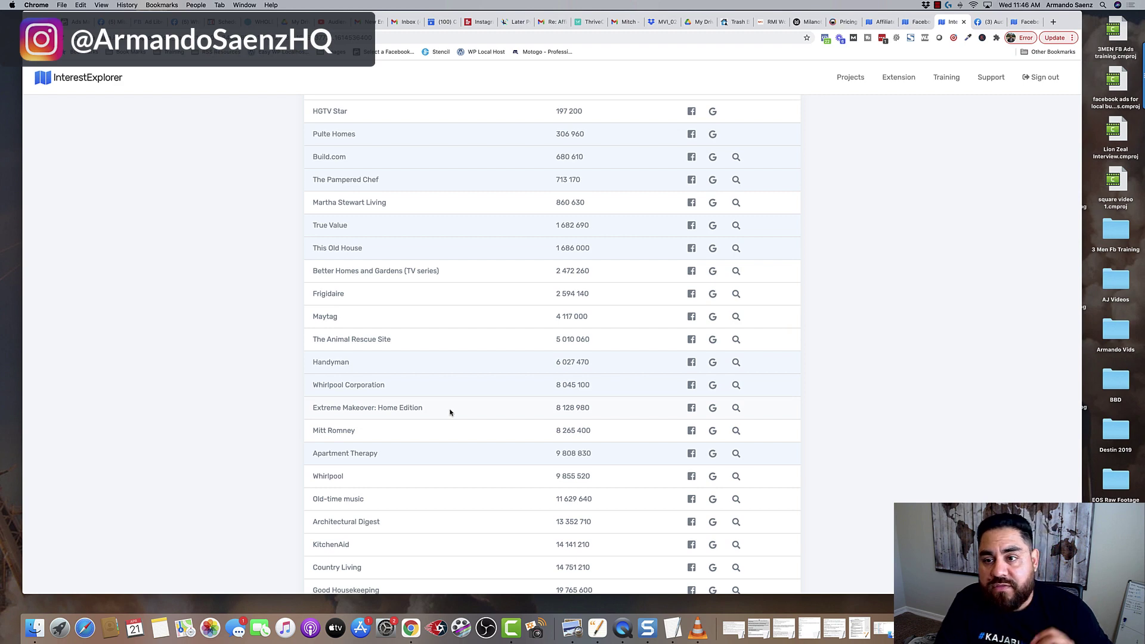
{"action": "scroll", "coordinate": [450, 412], "scroll_direction": "down", "scroll_amount": 12}
{"action": "scroll", "coordinate": [450, 412], "scroll_direction": "up", "scroll_amount": 20}
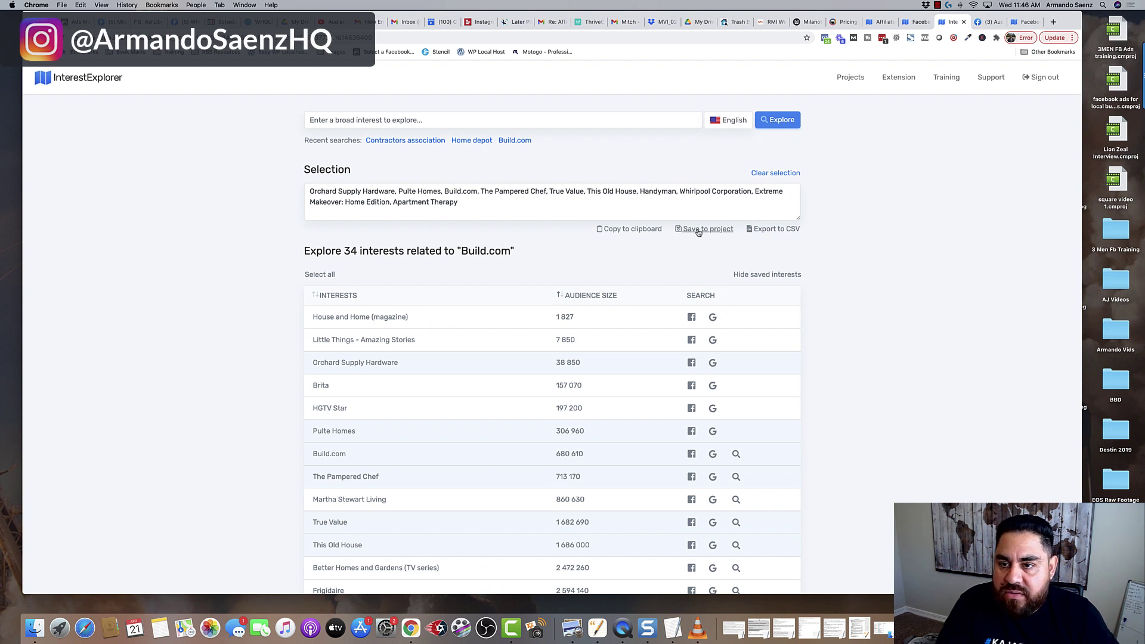
Open the Small biz 2021 project and select National Small Business Week through Small Business Week
{"action": "left_click", "coordinate": [850, 77]}
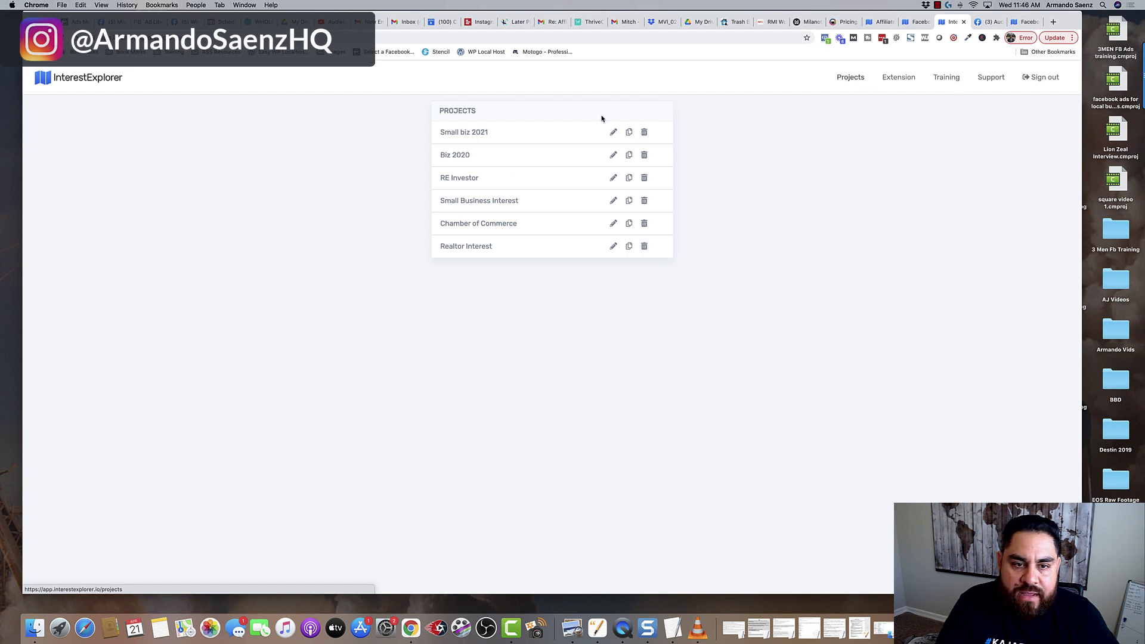
{"action": "left_click", "coordinate": [476, 133]}
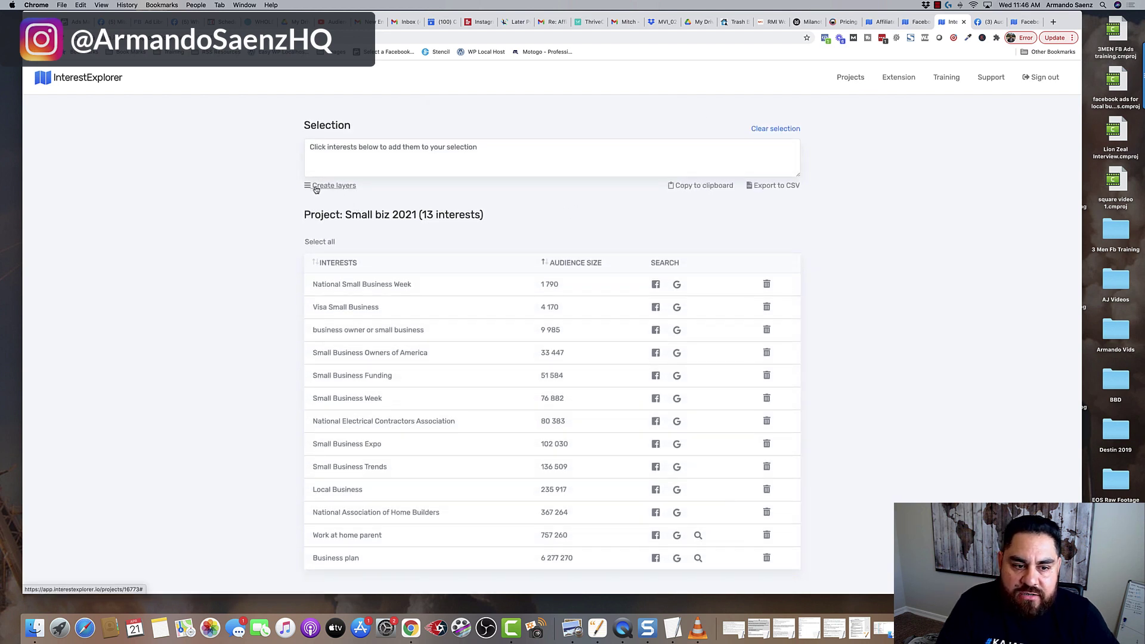
{"action": "left_click", "coordinate": [360, 284]}
{"action": "left_click", "coordinate": [361, 307]}
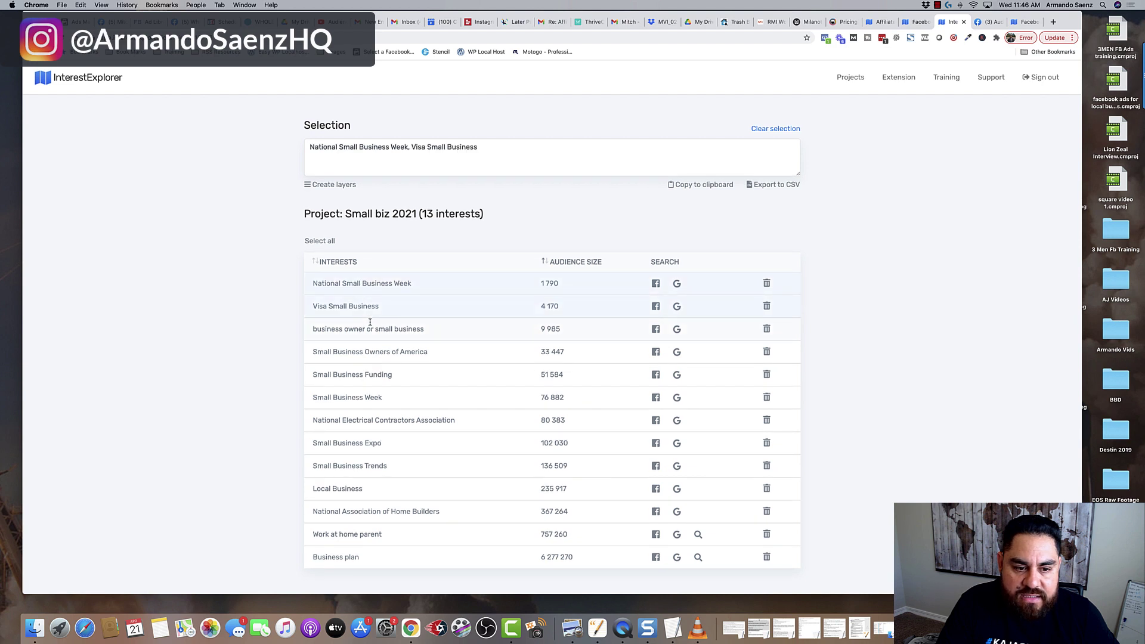
{"action": "left_click", "coordinate": [369, 325]}
{"action": "left_click", "coordinate": [382, 355]}
{"action": "left_click", "coordinate": [398, 377]}
{"action": "left_click", "coordinate": [394, 398]}
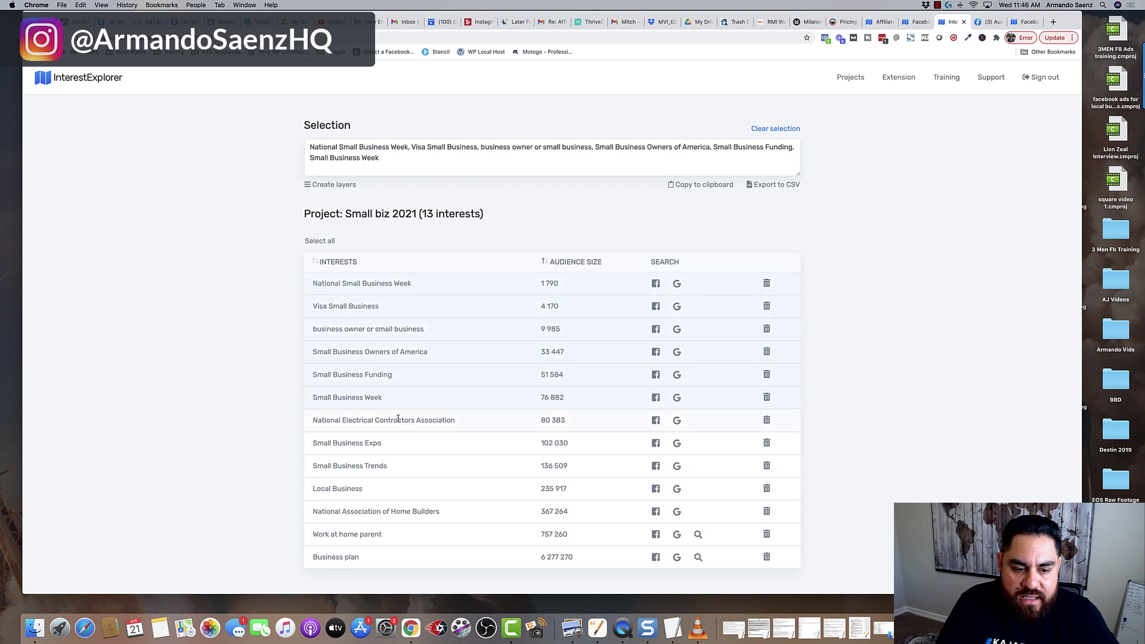
Select the remaining seven interests, through Business plan, and open Create interest layers
{"action": "left_click", "coordinate": [397, 420]}
{"action": "left_click", "coordinate": [383, 444]}
{"action": "left_click", "coordinate": [376, 466]}
{"action": "left_click", "coordinate": [366, 489]}
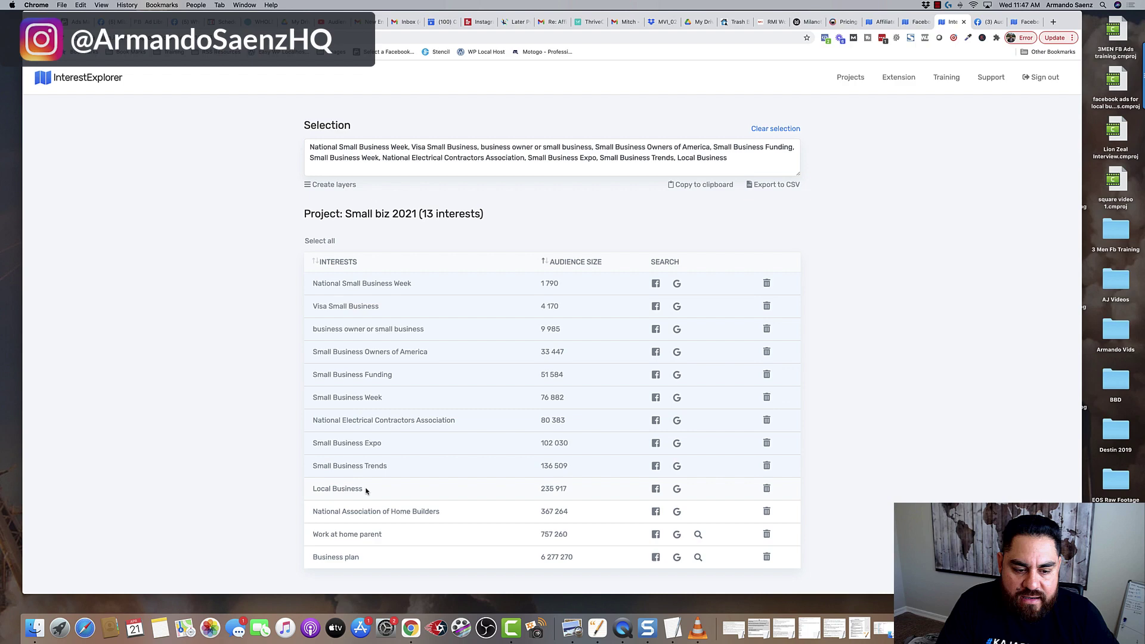
{"action": "left_click", "coordinate": [371, 513]}
{"action": "left_click", "coordinate": [371, 534]}
{"action": "left_click", "coordinate": [365, 558]}
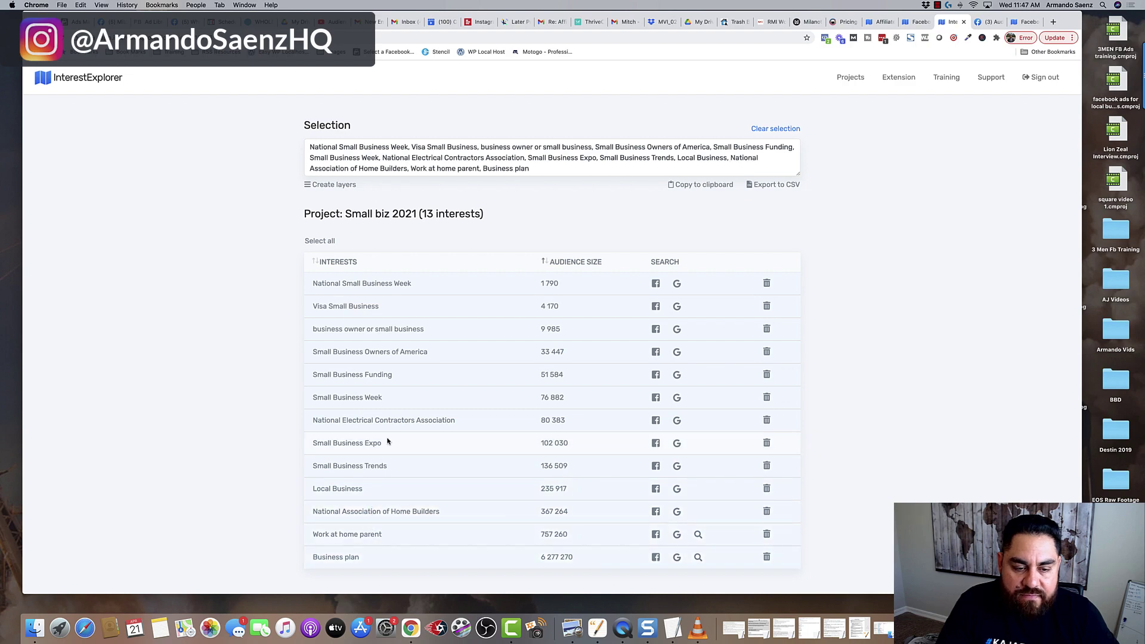
{"action": "left_click", "coordinate": [319, 186]}
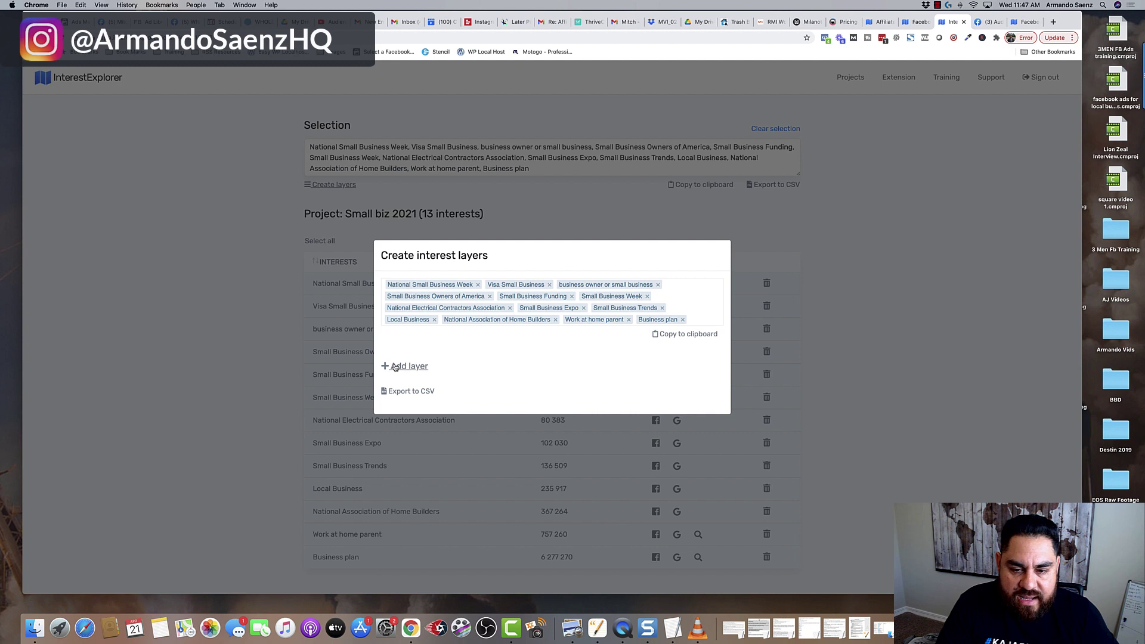
Add a second, empty layer below the 13-interest first layer, leaving Local Business in the first
{"action": "left_click", "coordinate": [398, 364]}
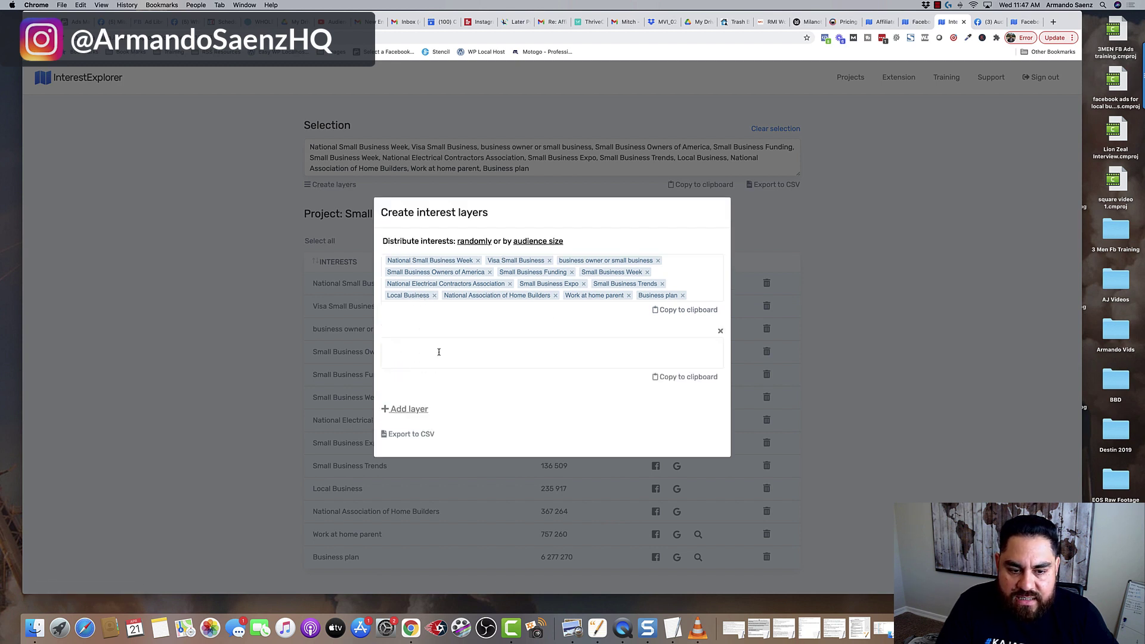
{"action": "left_click_drag", "start_coordinate": [413, 298], "coordinate": [414, 299]}
{"action": "left_click_drag", "start_coordinate": [521, 332], "coordinate": [662, 325]}
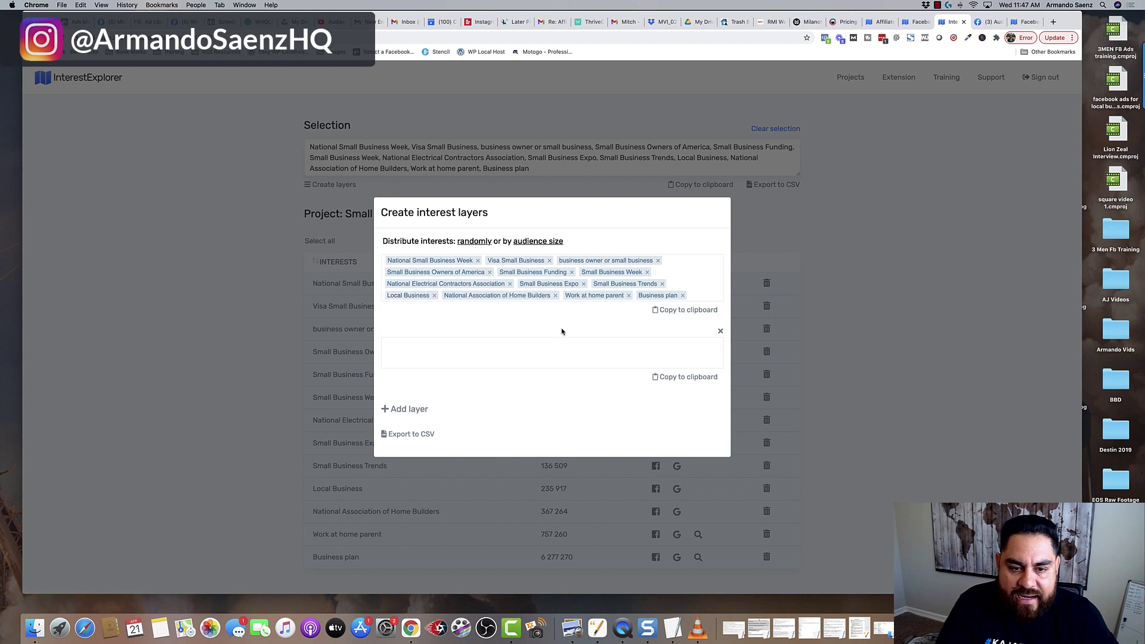